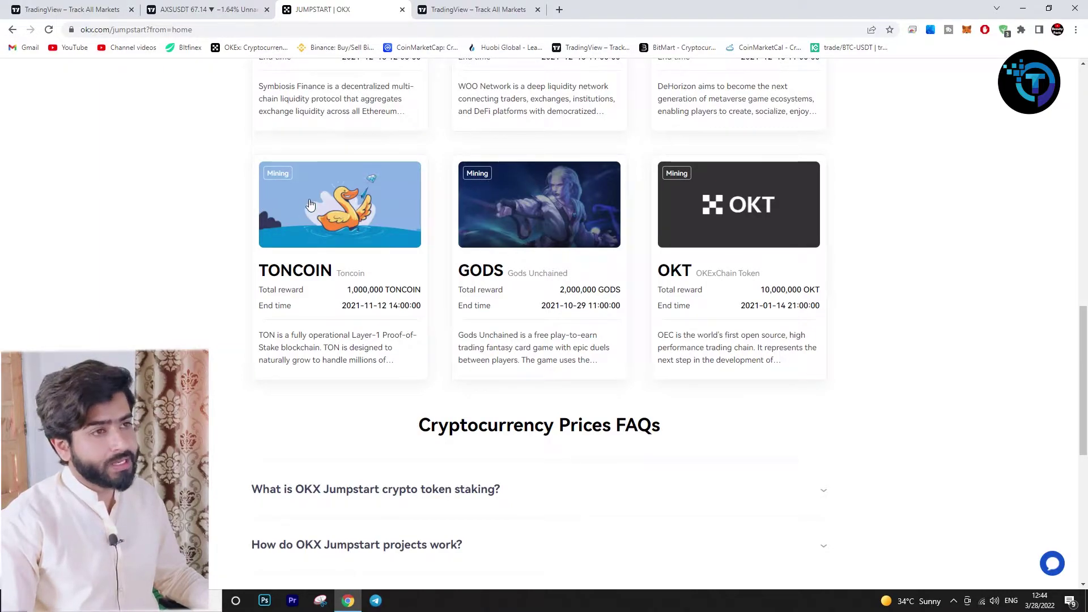
Open the details of the live BRWL (Blockchain Brawlers) mining project from the Jumpstart page
scroll(293, 246, "up", 3)
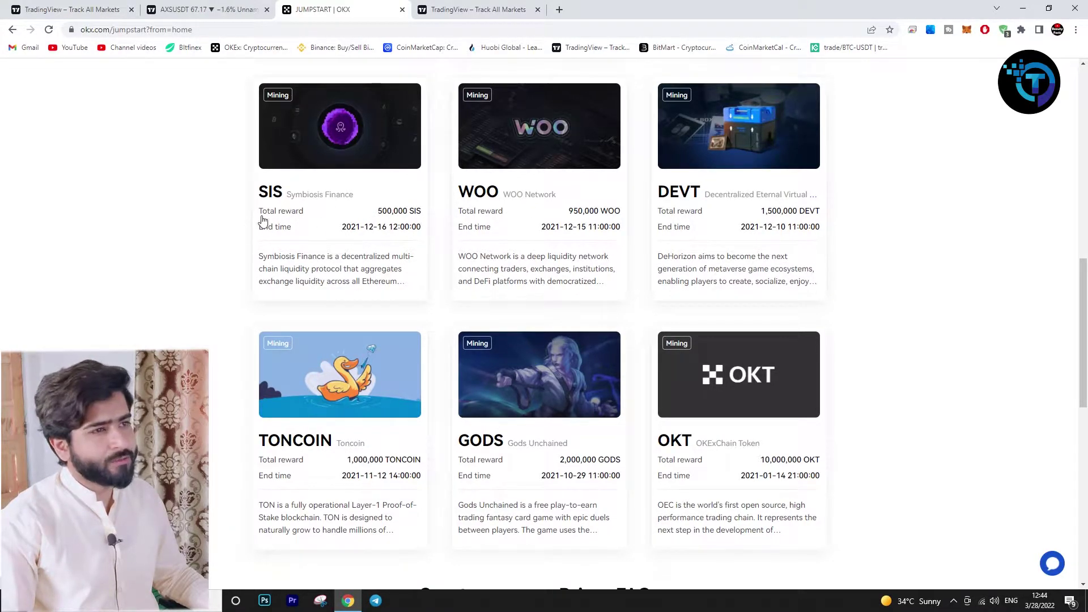
scroll(275, 216, "up", 5)
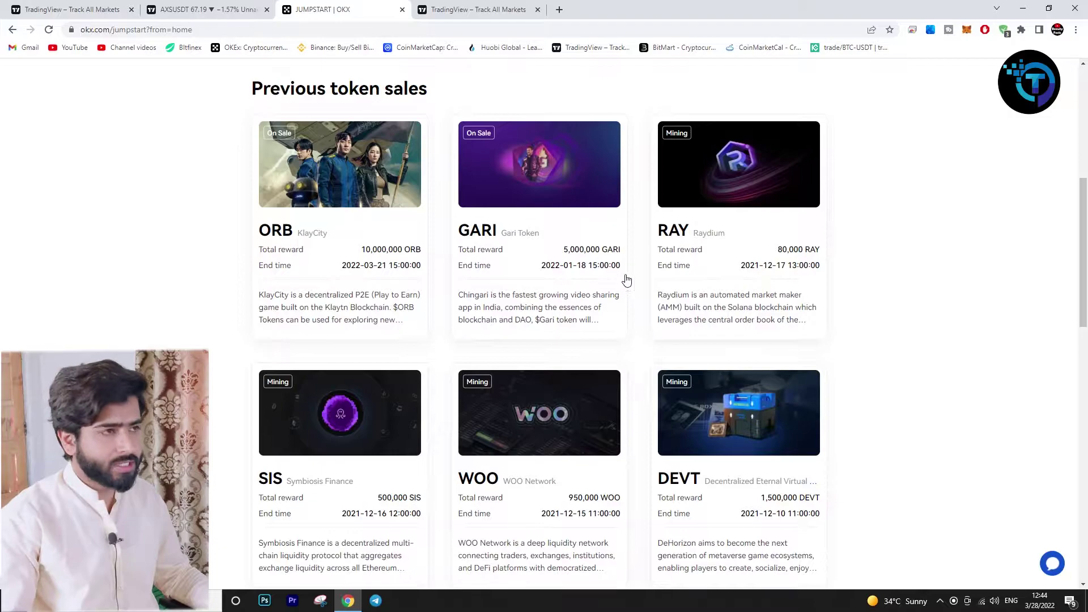
scroll(625, 279, "up", 5)
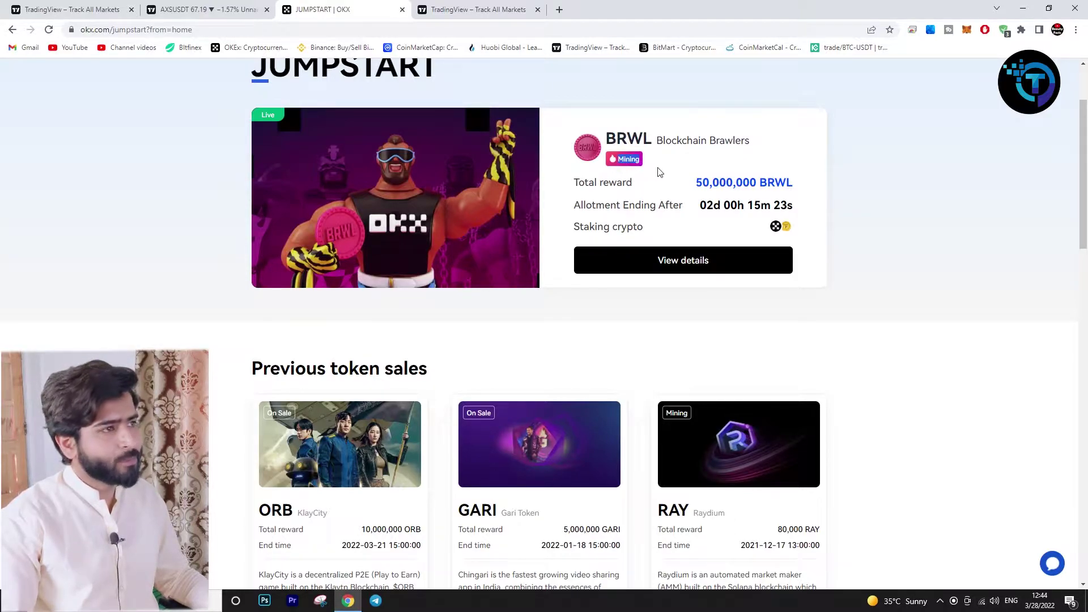
left_click(684, 261)
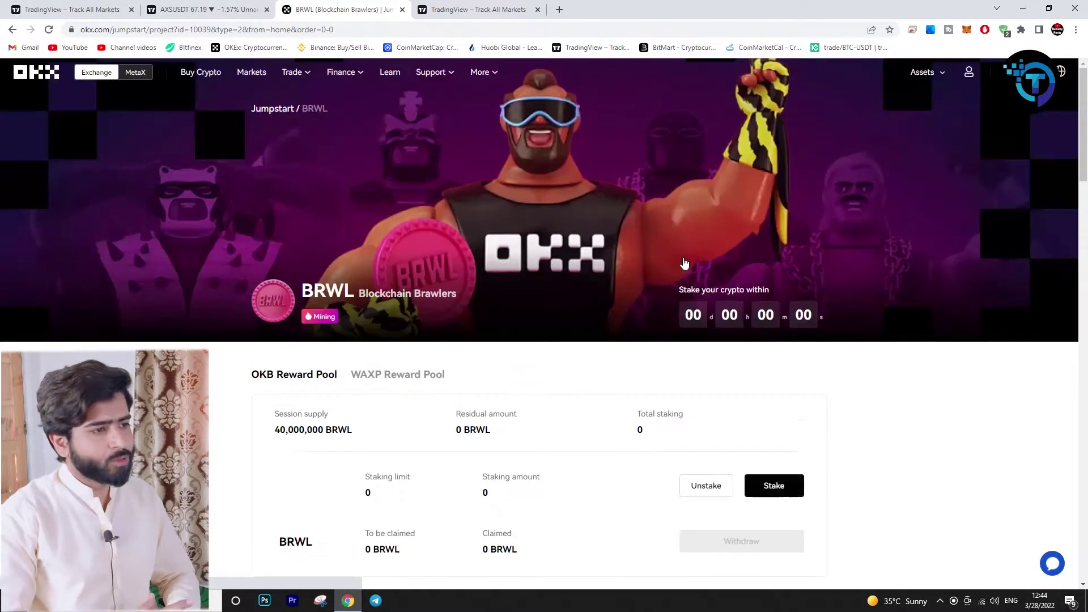
Review BRWL's ID verification and 30-day trading volume requirements, and highlight the OKB and WAXP reward pool names
scroll(684, 261, "down", 5)
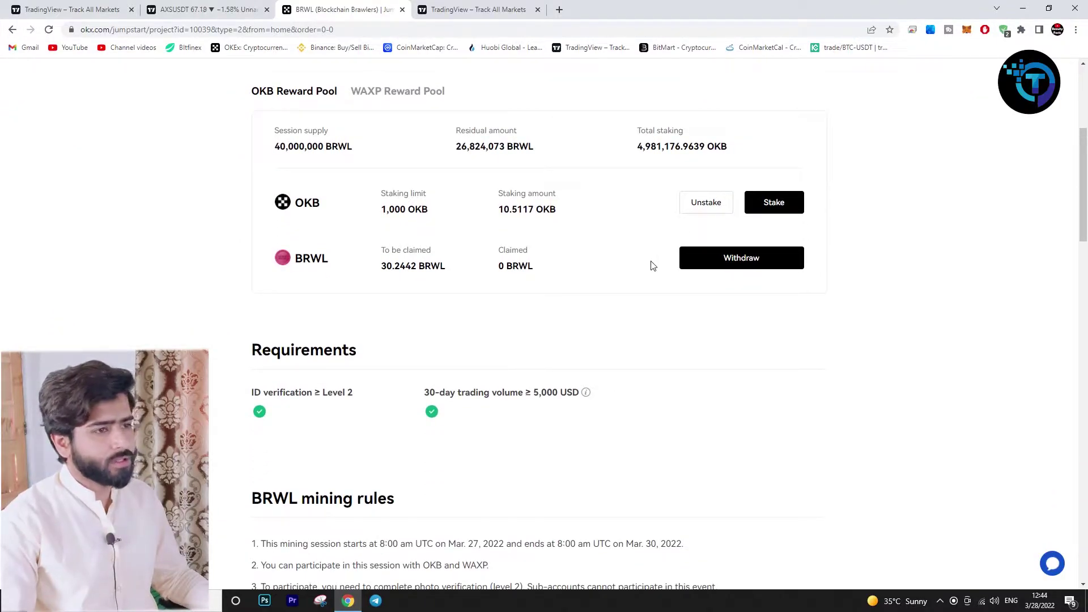
left_click_drag(560, 398, 538, 402)
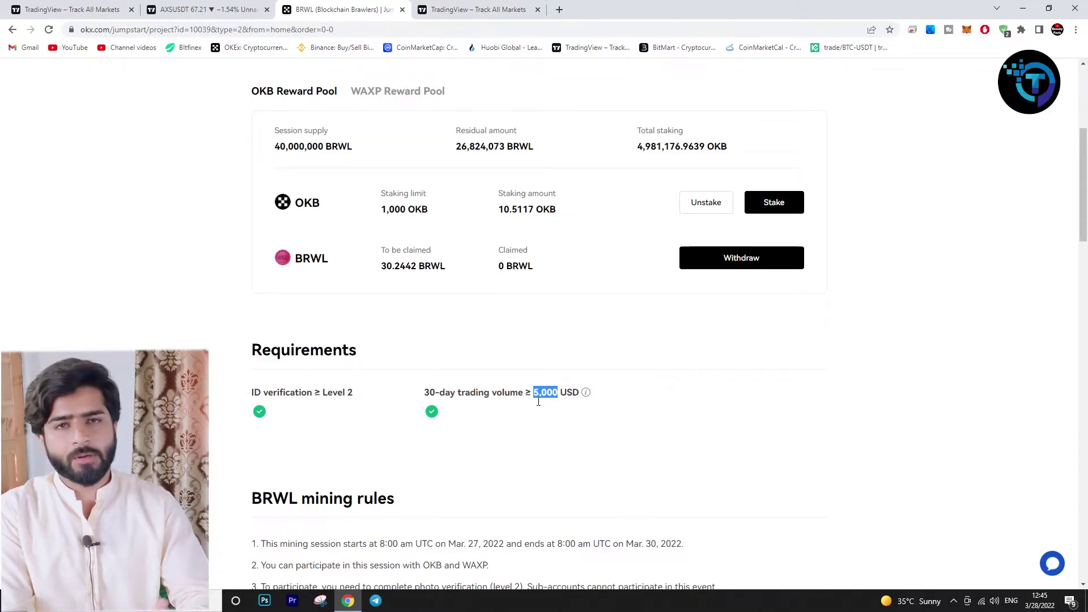
scroll(578, 340, "up", 1)
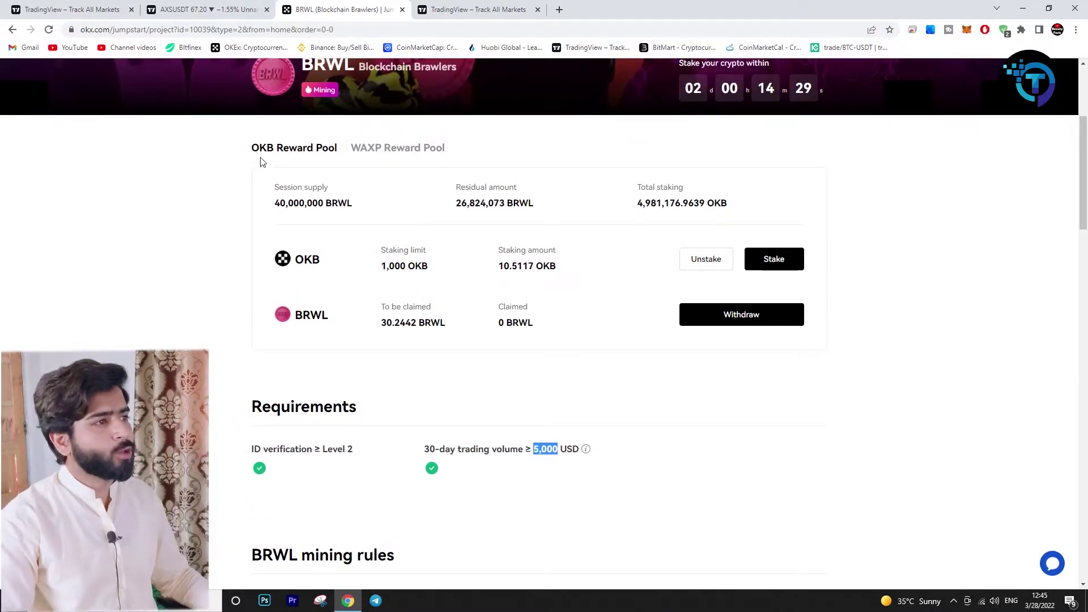
left_click_drag(245, 150, 362, 156)
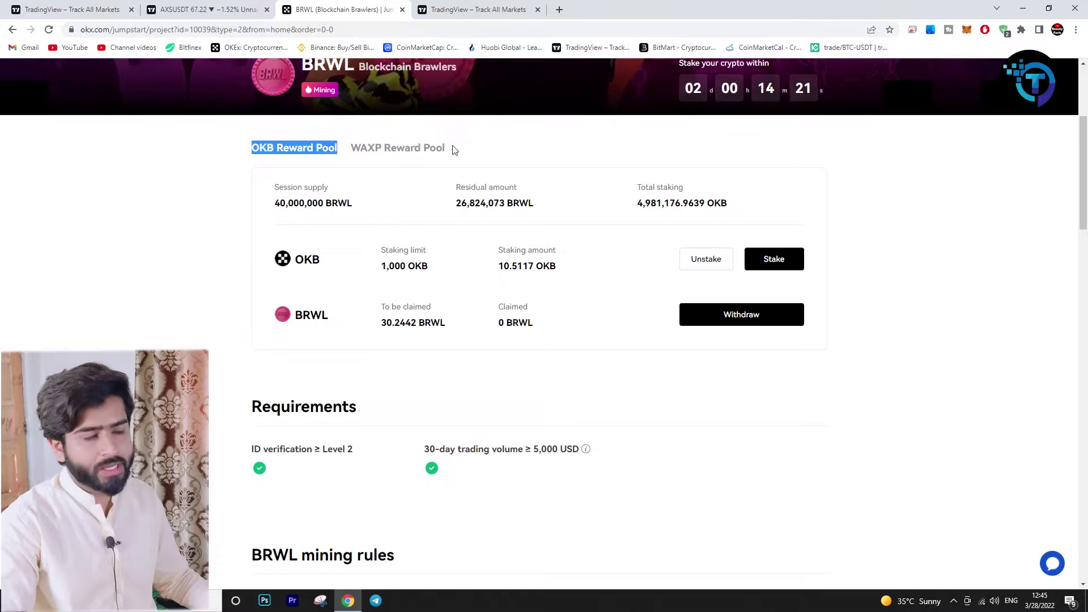
left_click_drag(454, 149, 351, 156)
left_click(464, 158)
scroll(464, 153, "up", 4)
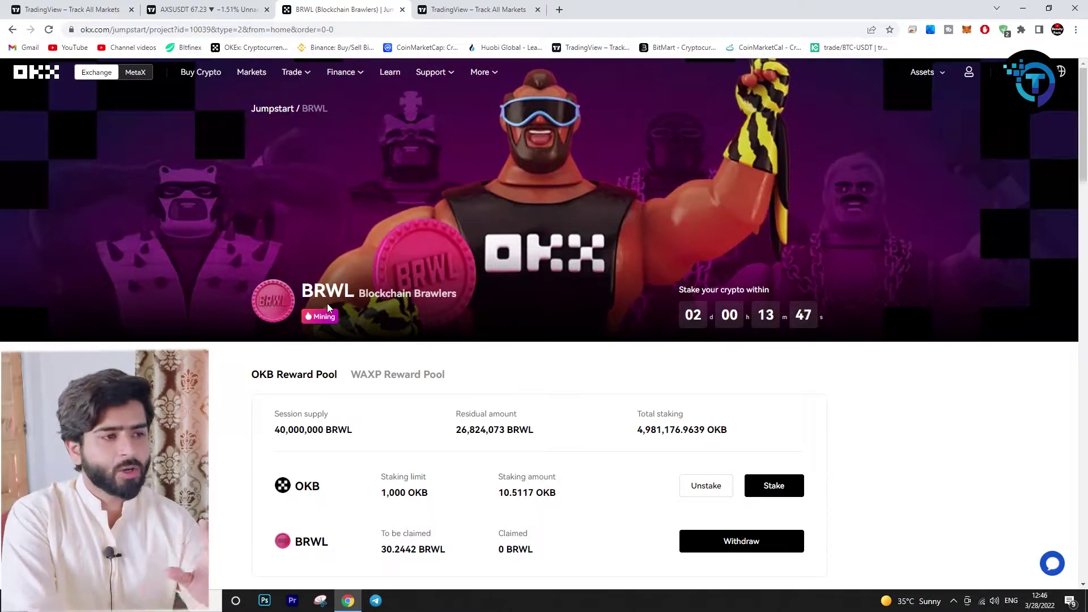
Check the OKB staking amount in the OKB Reward Pool by highlighting its figure
scroll(328, 303, "down", 3)
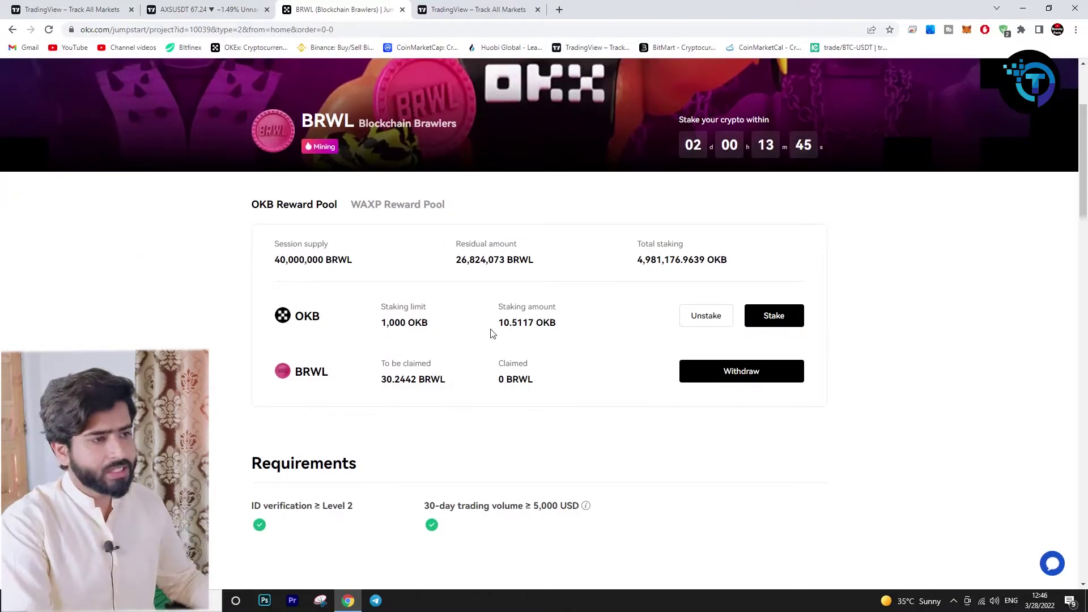
left_click_drag(500, 326, 536, 333)
left_click(537, 332)
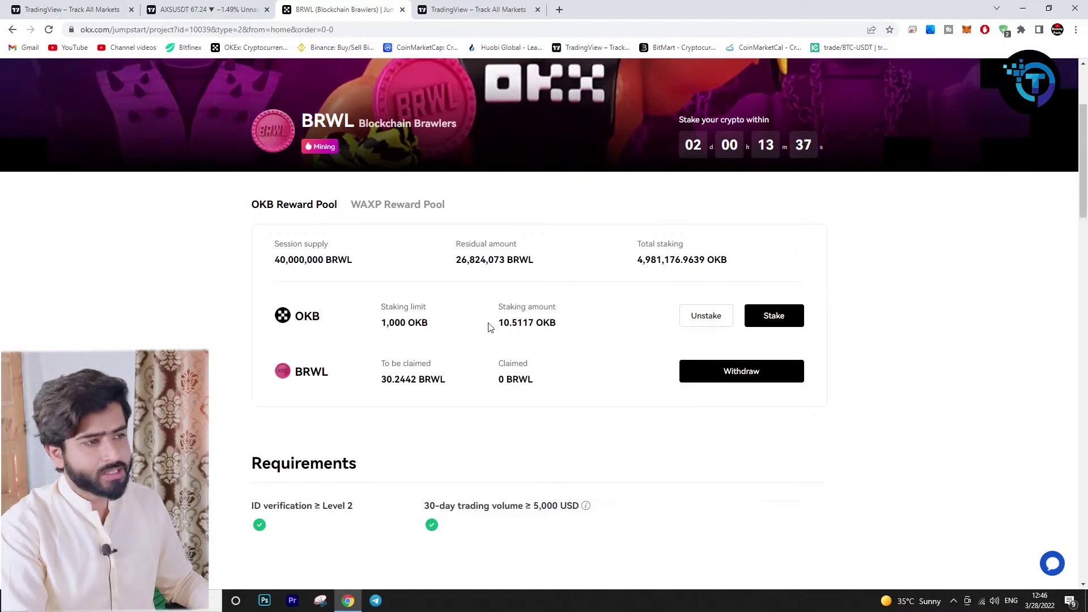
left_click_drag(500, 330, 539, 329)
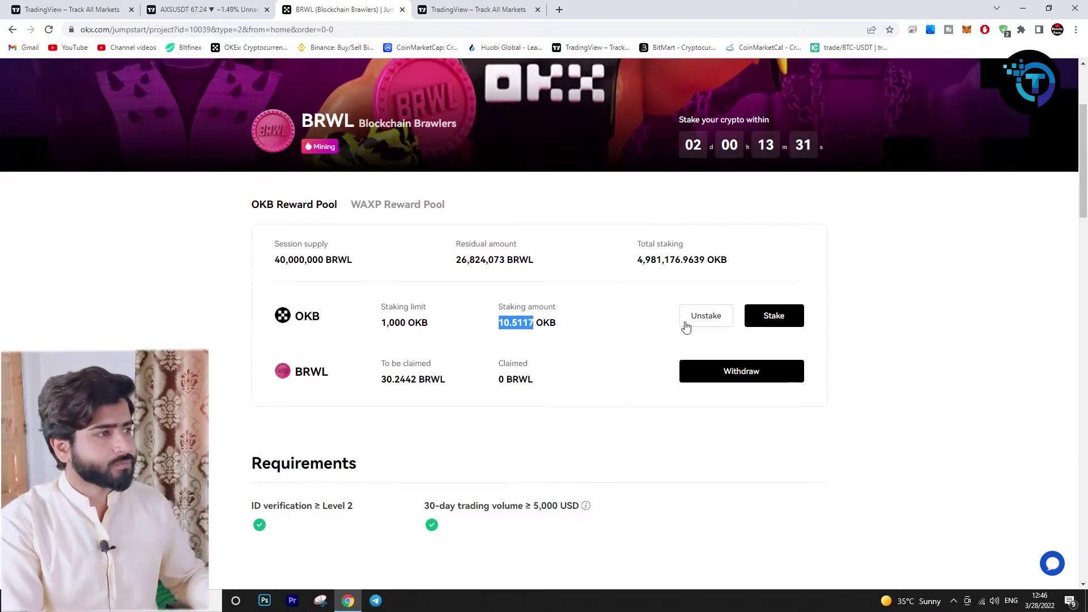
Open the OKB Stake dialog, examine the residual staking limit, and close it without staking
left_click(771, 321)
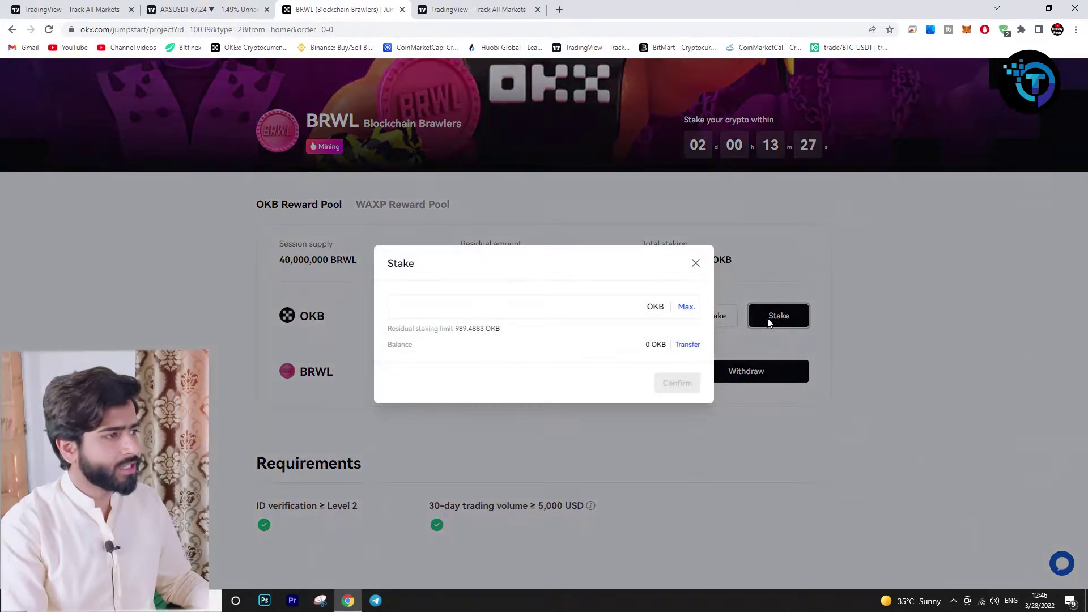
left_click_drag(455, 328, 468, 338)
left_click(494, 336)
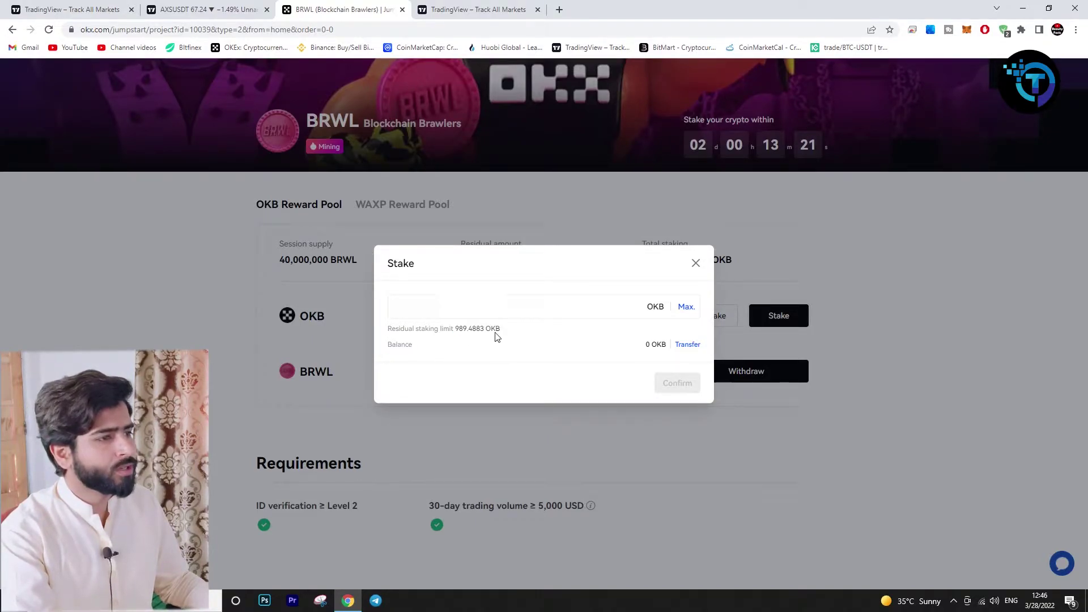
left_click_drag(455, 328, 459, 339)
left_click(461, 335)
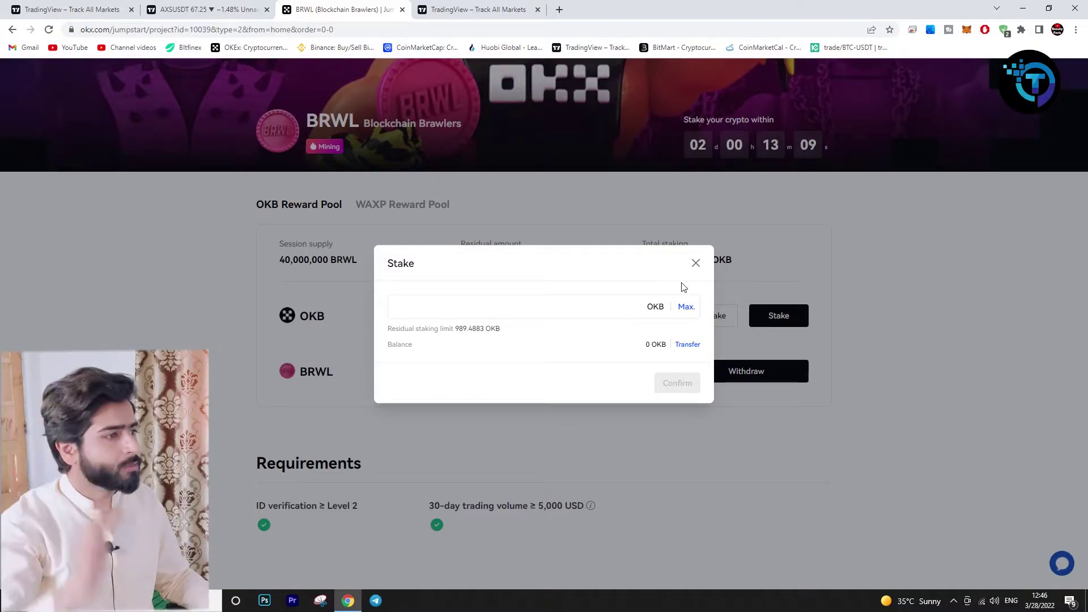
left_click(696, 263)
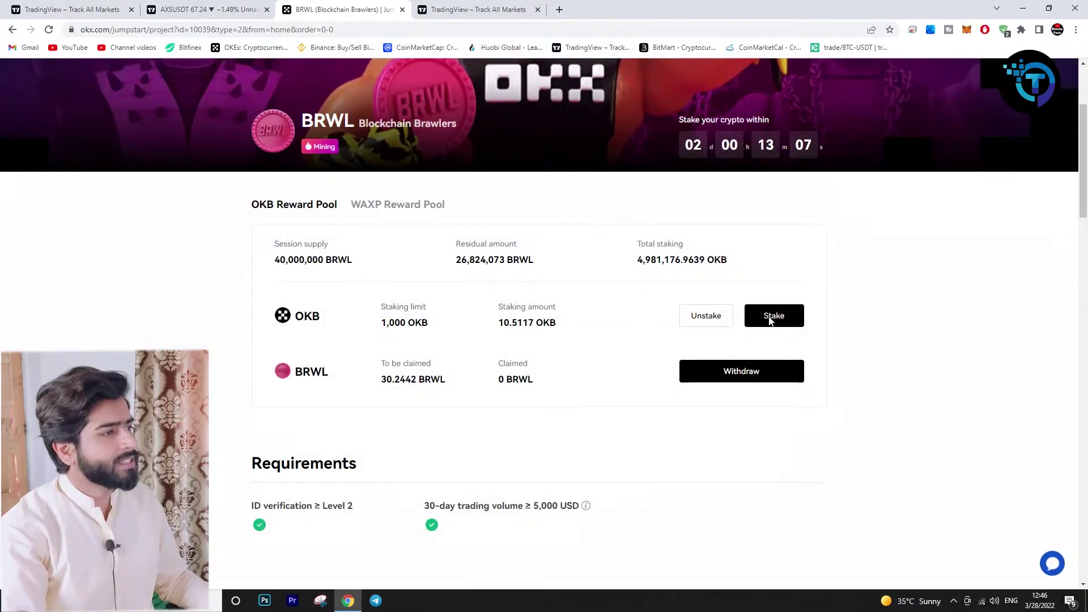
Reopen the OKB Stake dialog to check the OKB balance available for staking, then close it
left_click(774, 320)
left_click_drag(644, 352, 655, 350)
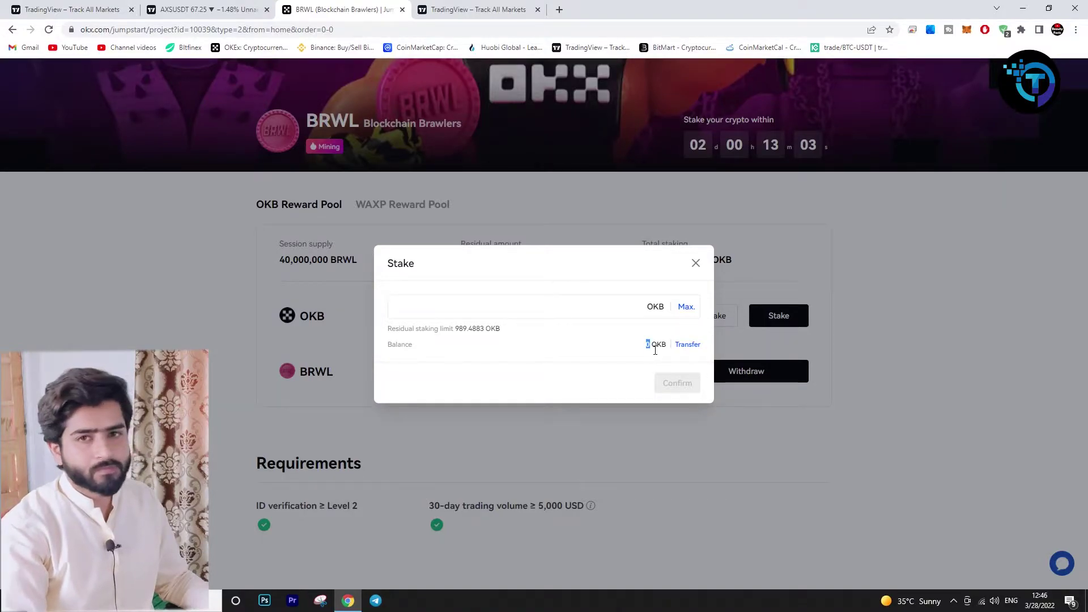
left_click(696, 263)
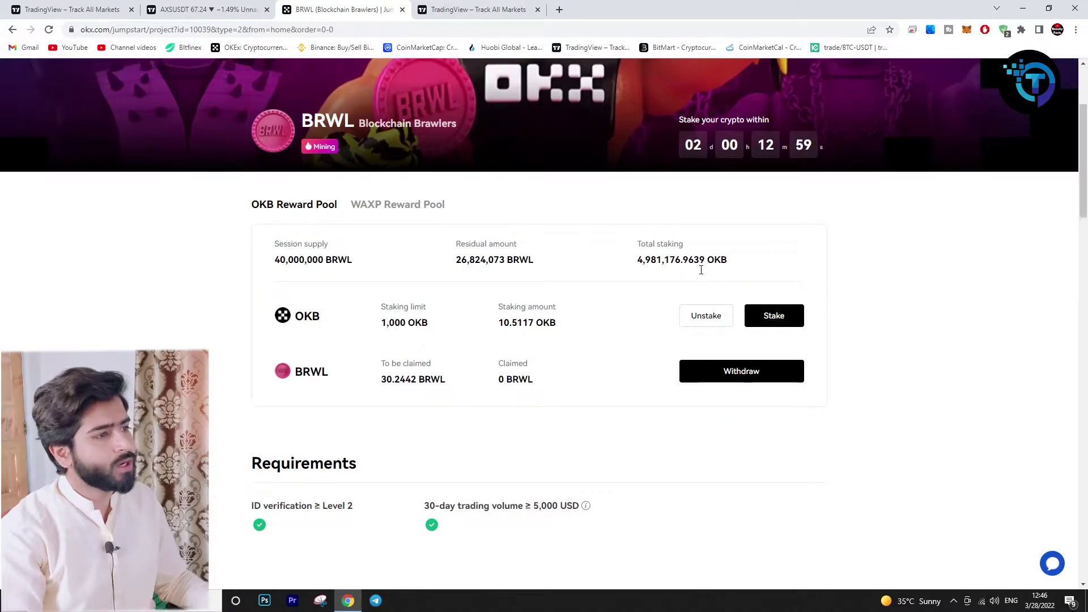
Unstake the maximum amount, 10.5117 OKB, from the OKB Reward Pool and confirm
left_click(712, 321)
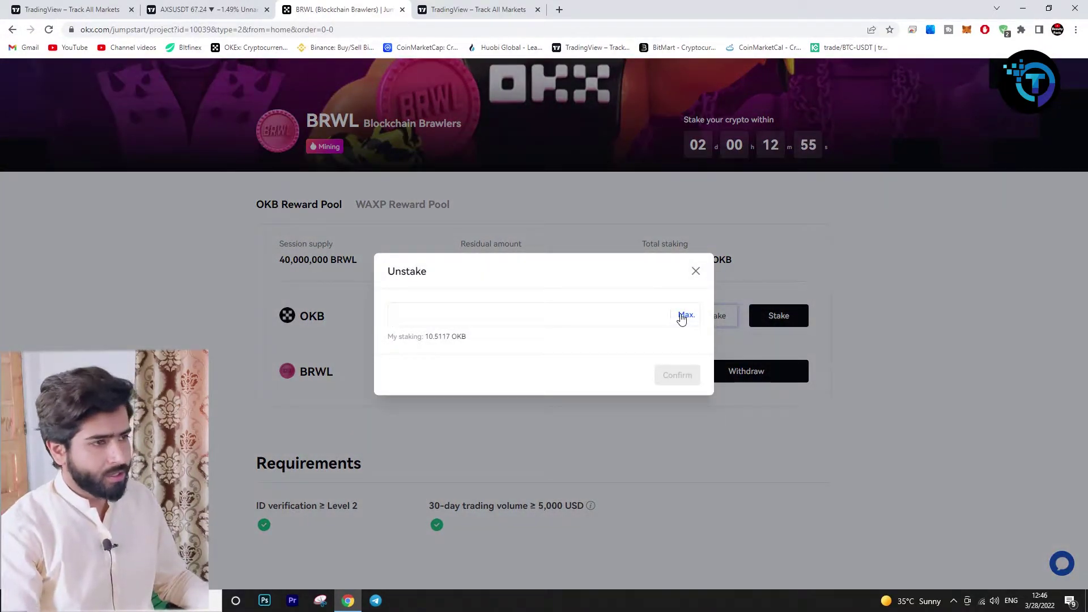
left_click(684, 316)
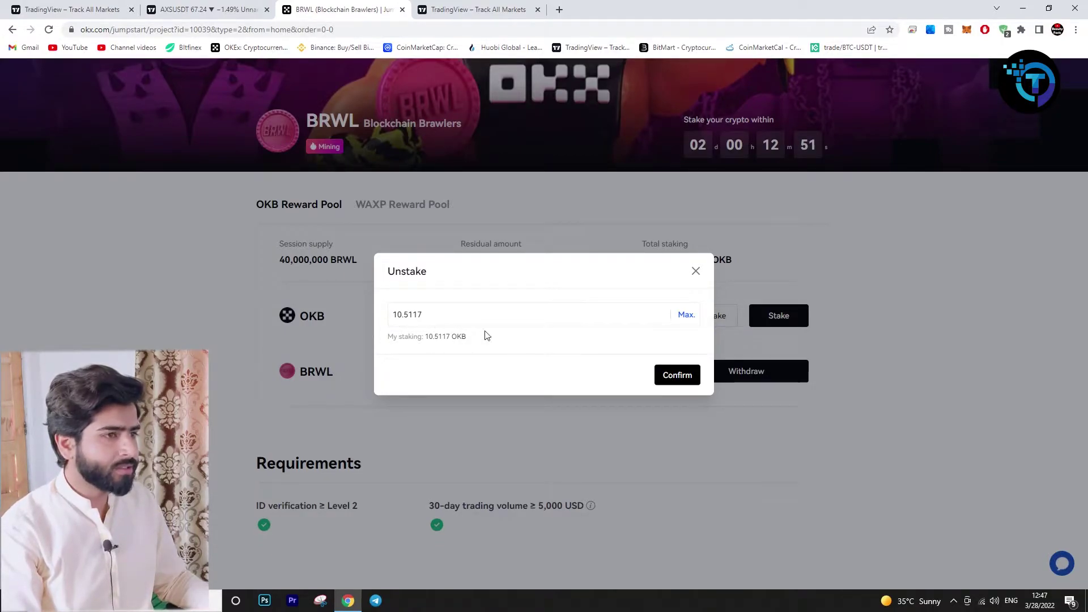
left_click(669, 376)
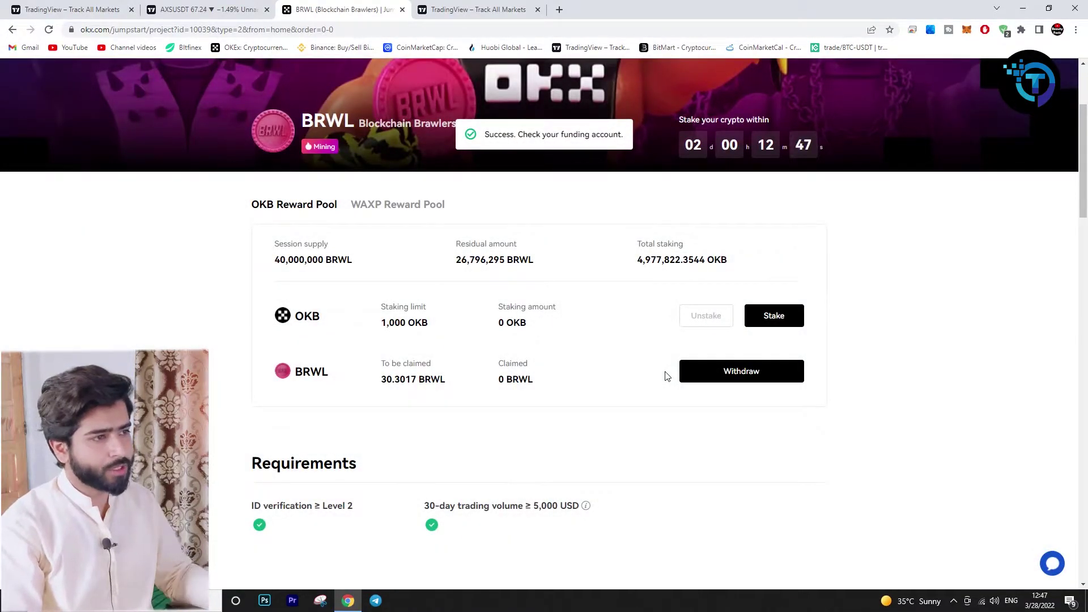
Open the My assets overview and check the estimated total value and the funding account balance
scroll(667, 376, "up", 3)
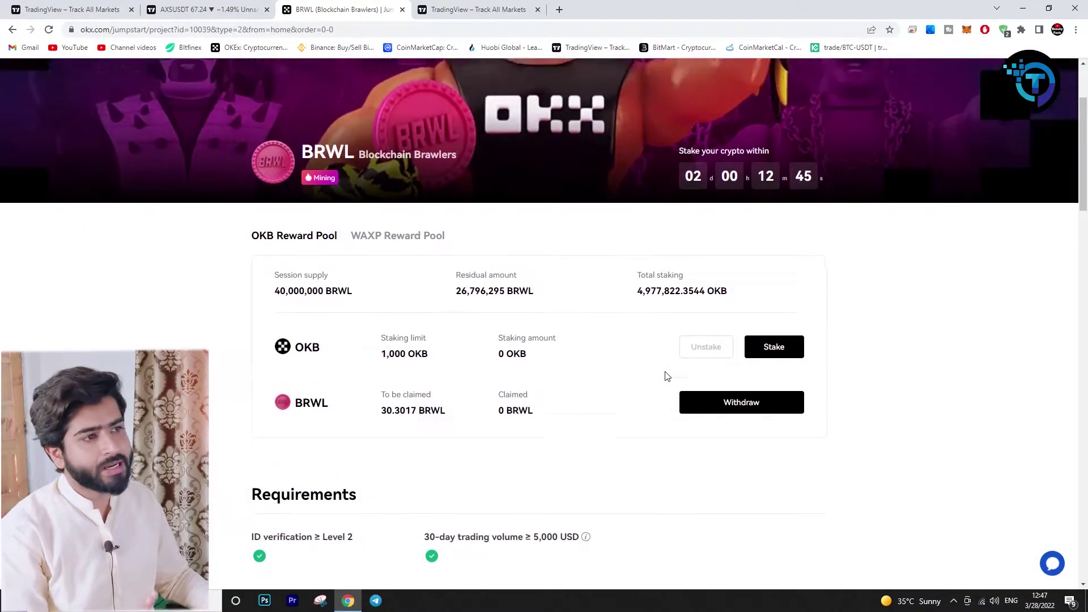
mouse_move(924, 72)
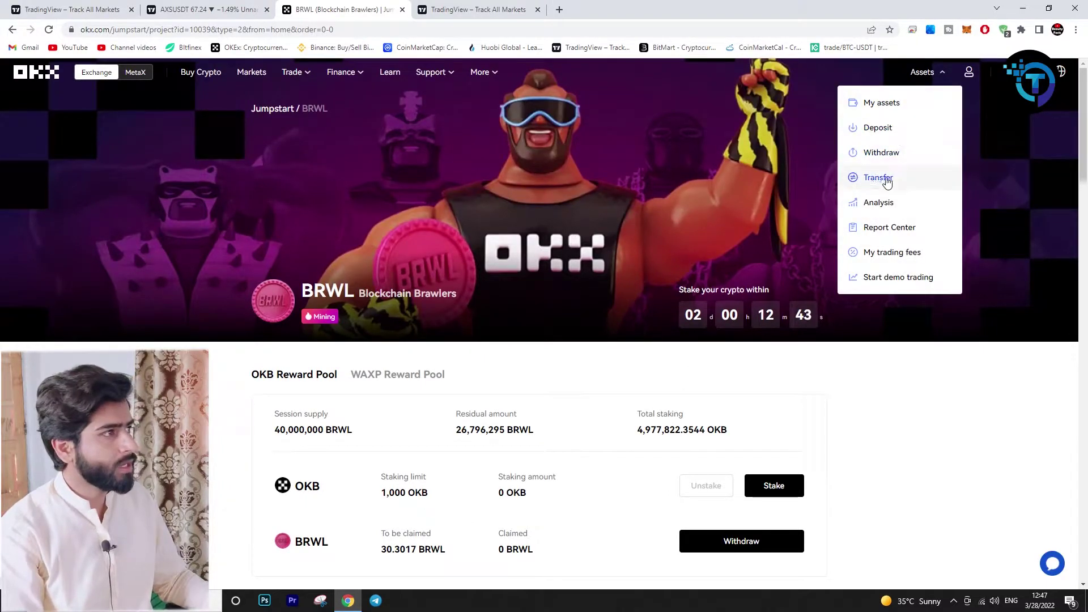
left_click(886, 106)
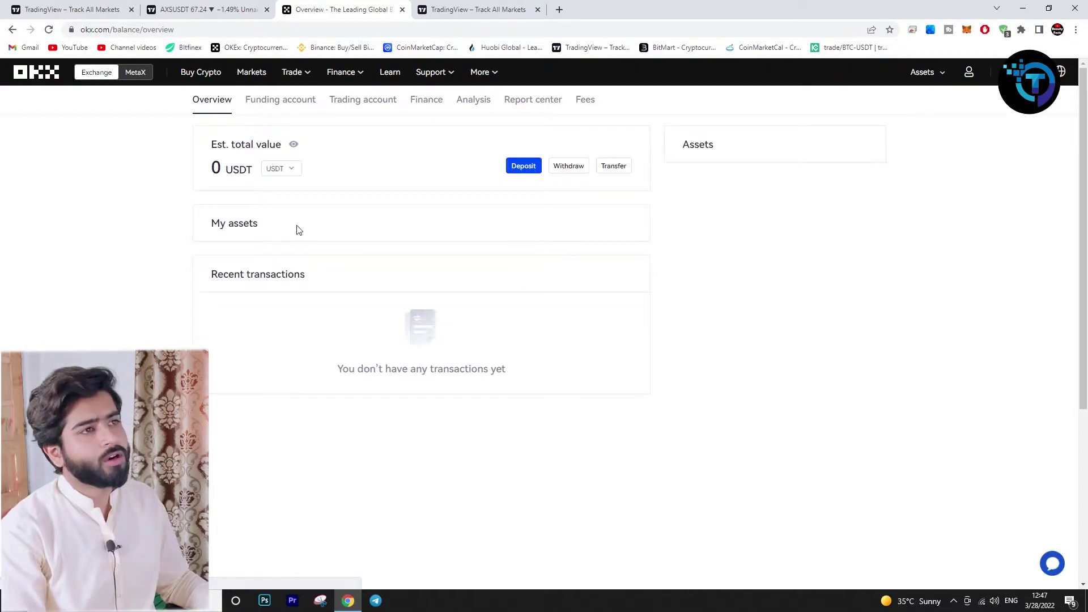
left_click_drag(227, 177, 284, 198)
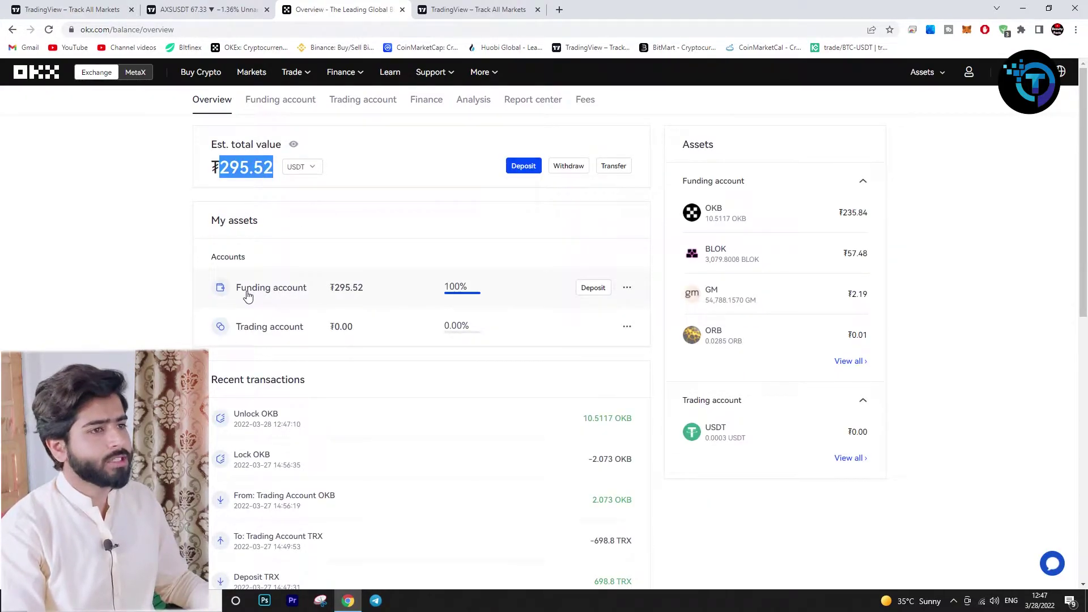
left_click_drag(339, 293, 372, 292)
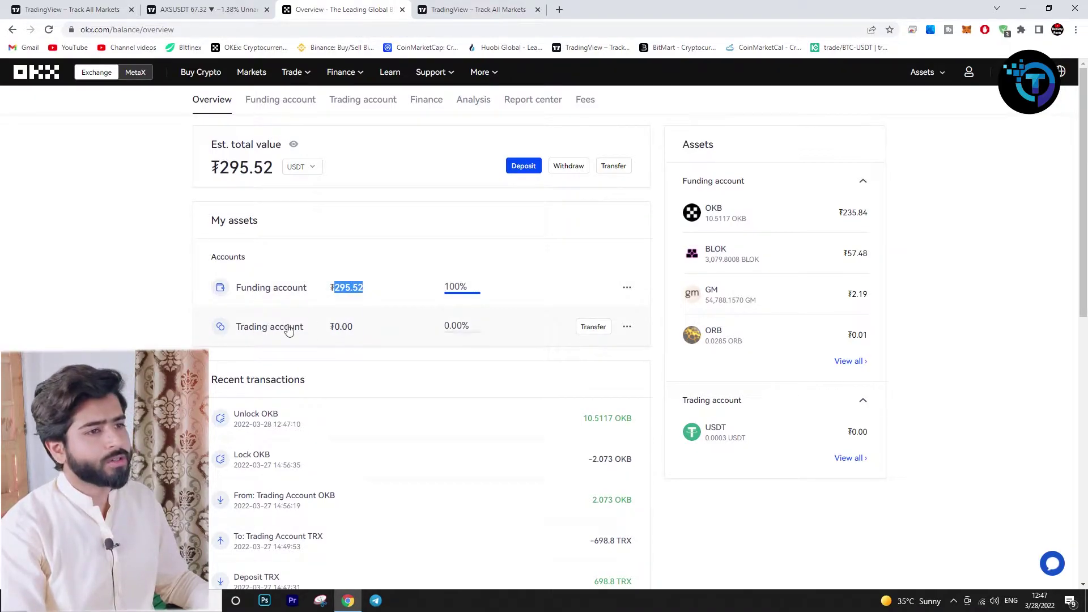
Open the funding account and check the OKB holding and its USDT value
left_click(285, 289)
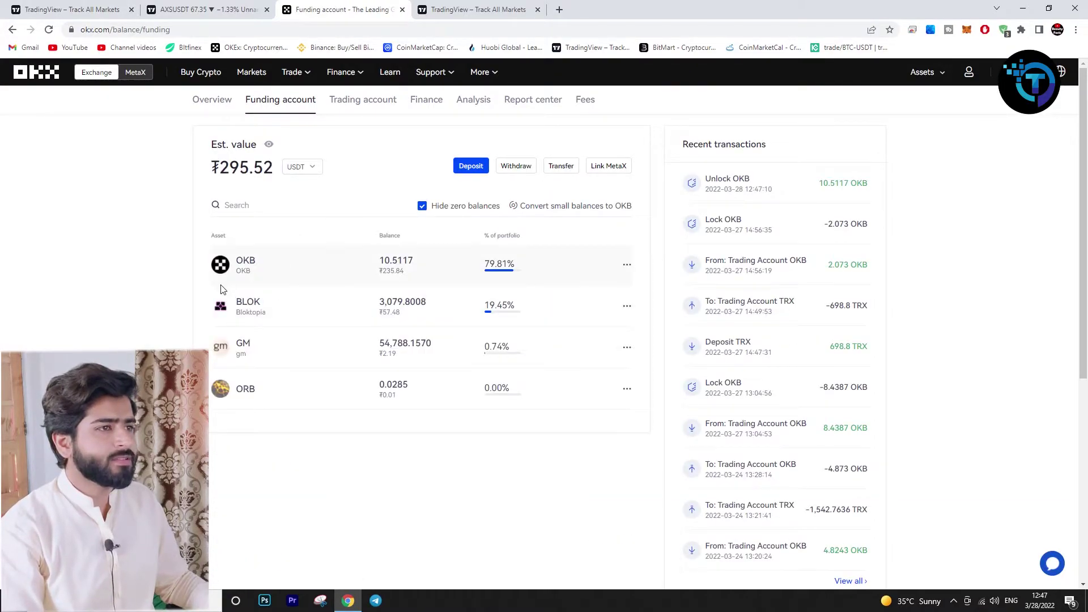
double_click(243, 264)
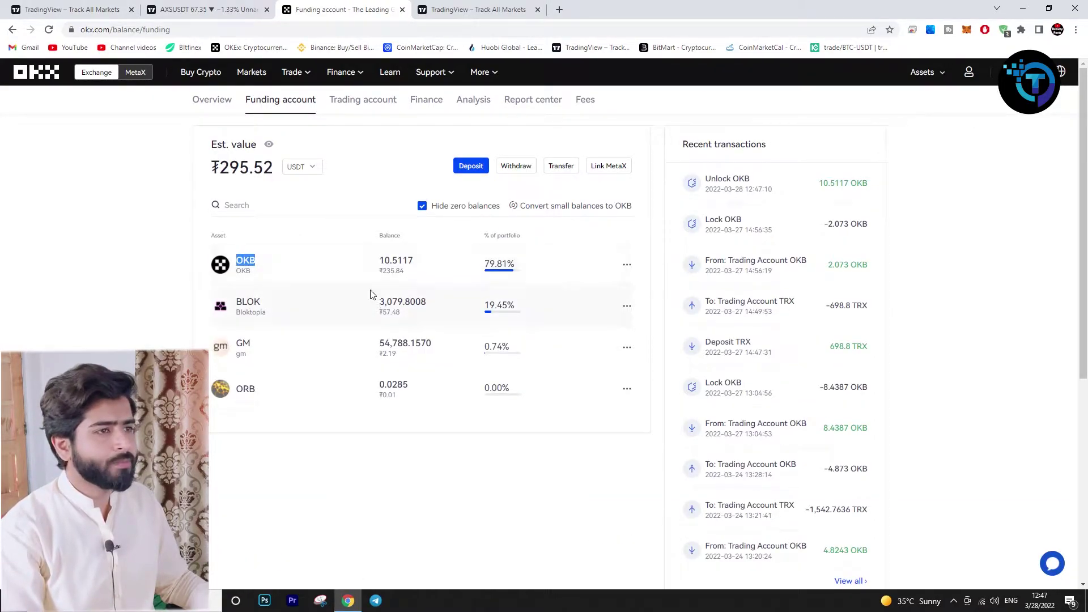
left_click(389, 277)
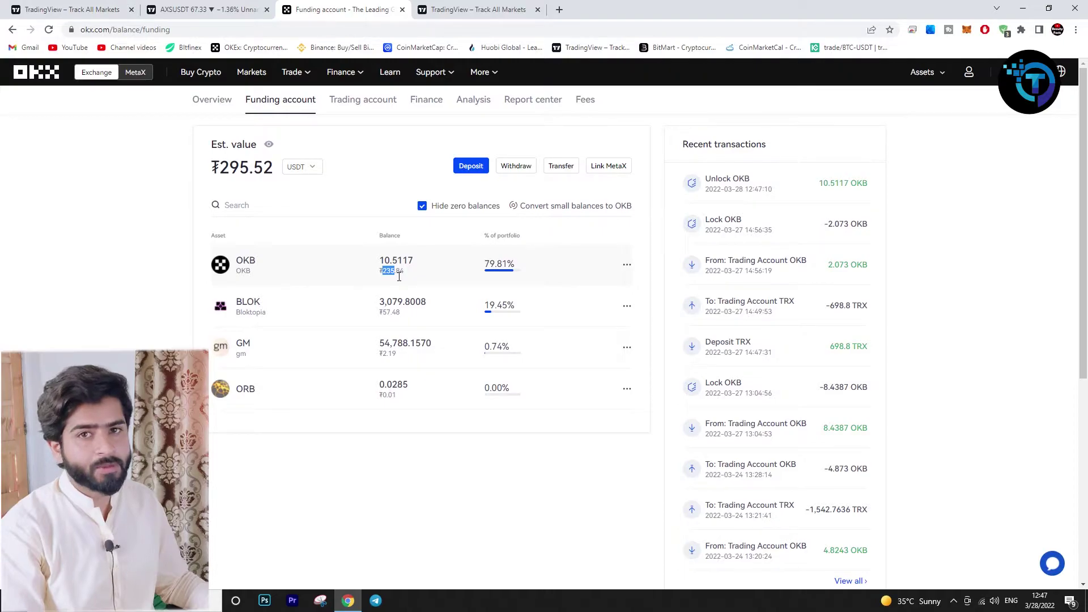
Return to Jumpstart and reopen the details of the live BRWL project
mouse_move(361, 74)
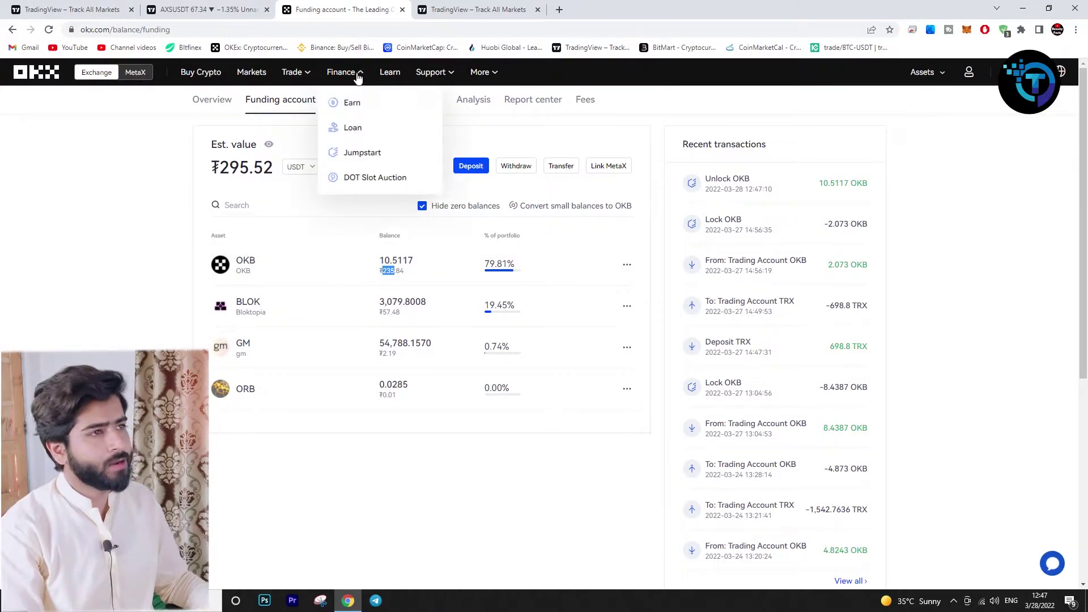
left_click(357, 159)
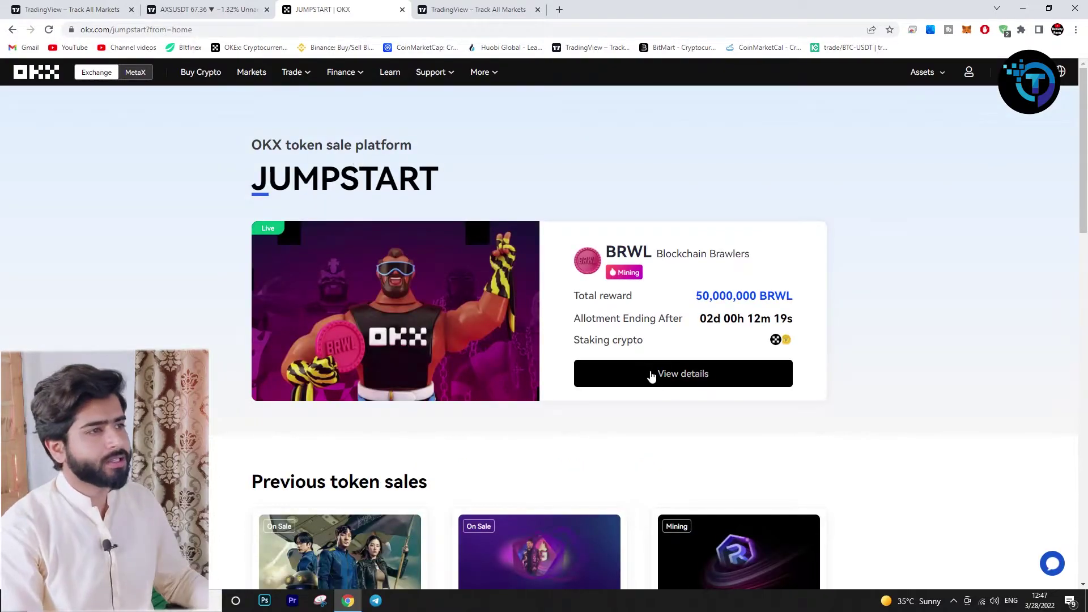
left_click(676, 380)
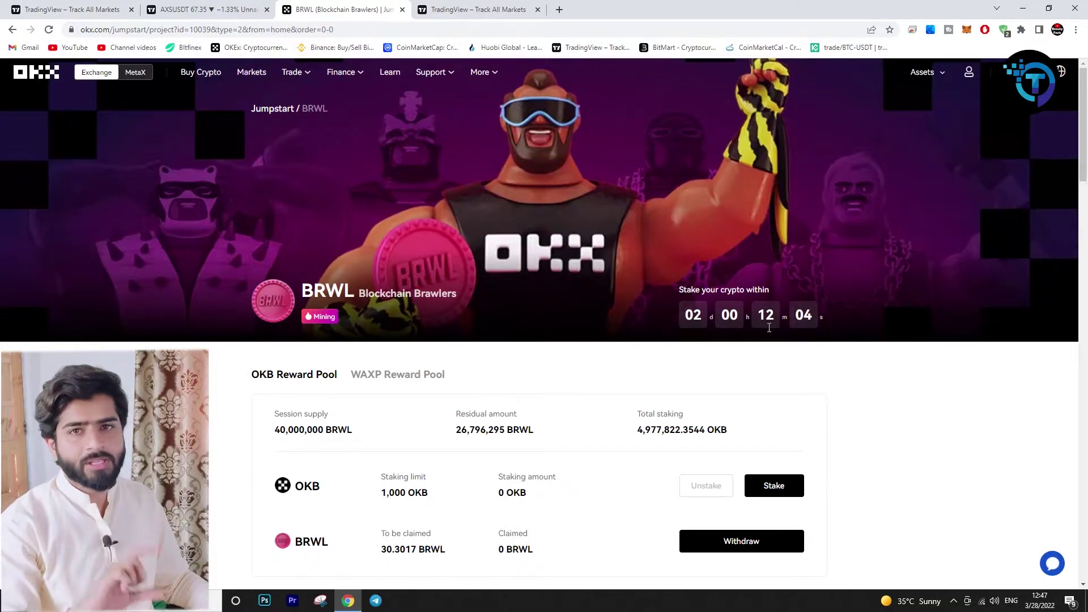
Check the BRWL amount waiting to be claimed in the OKB Reward Pool
scroll(488, 316, "down", 2)
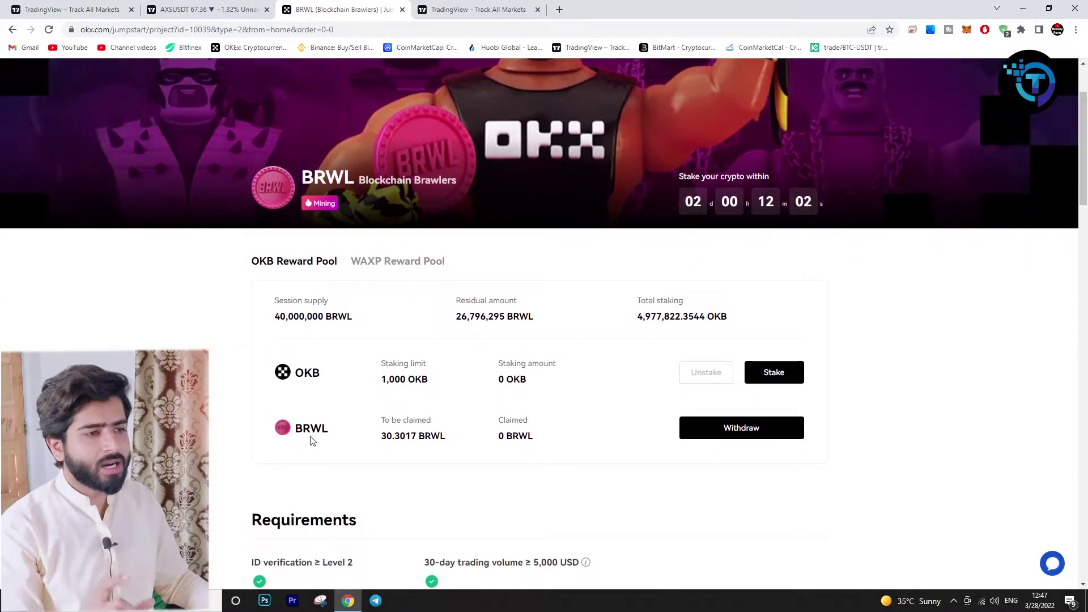
left_click_drag(374, 437, 417, 441)
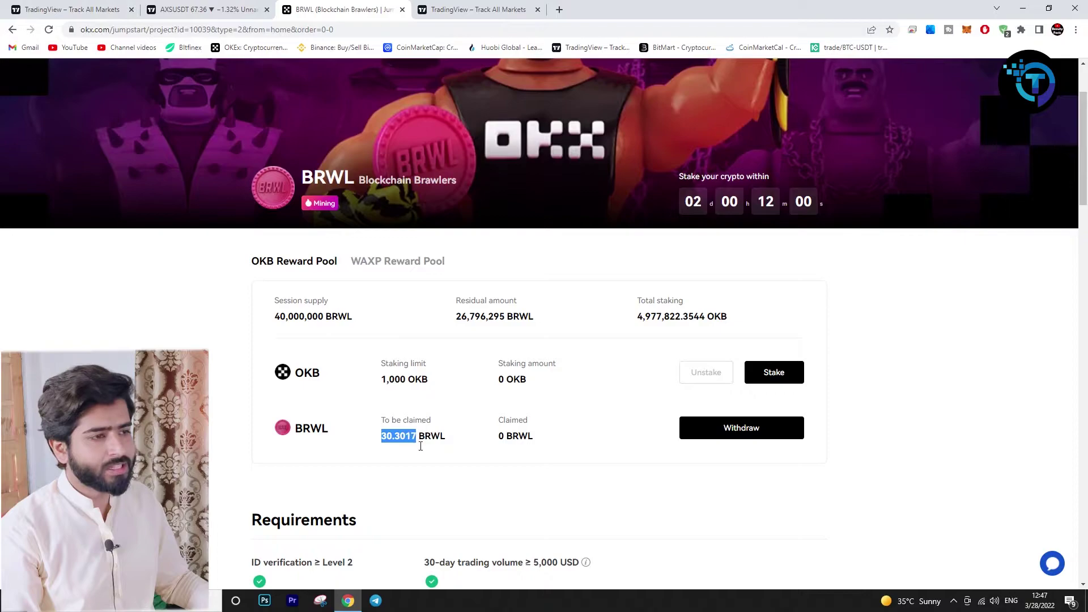
left_click(619, 382)
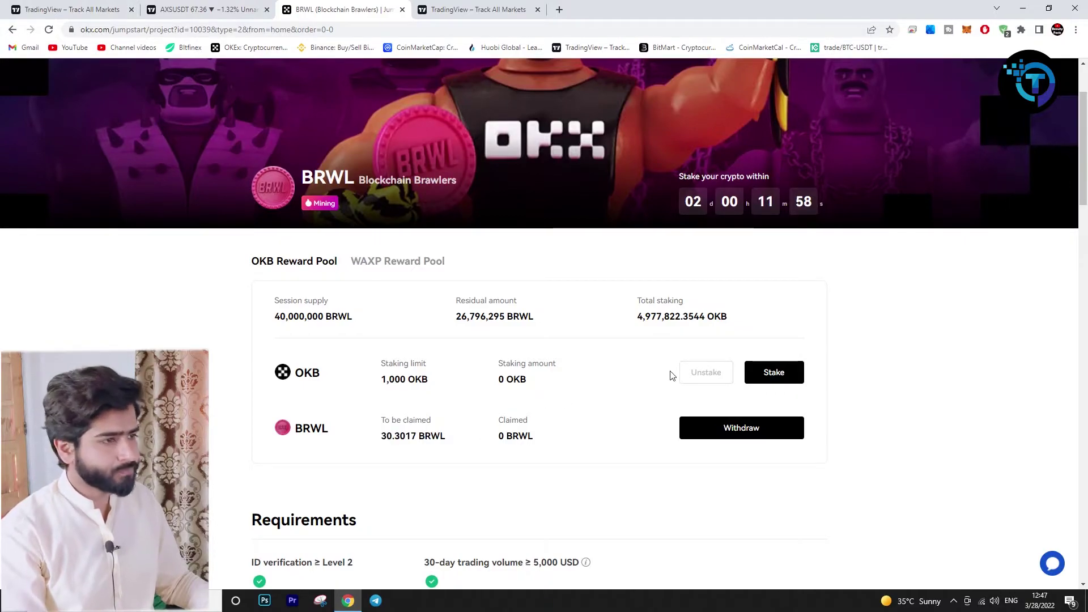
Stake the maximum available balance of 10.5117 OKB in the OKB Reward Pool
left_click(774, 379)
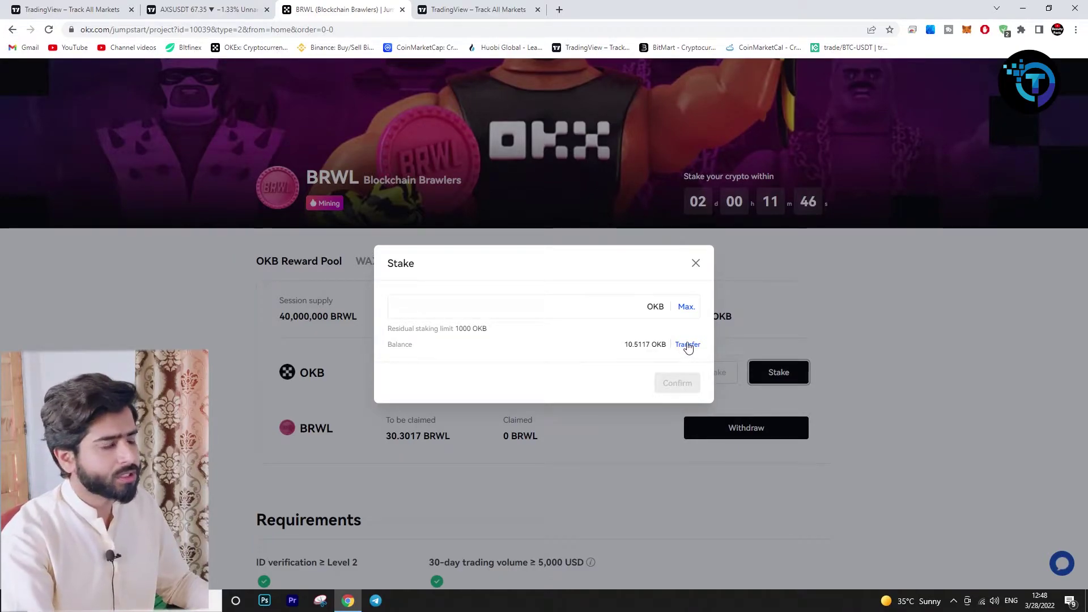
left_click_drag(624, 345, 658, 346)
left_click(687, 307)
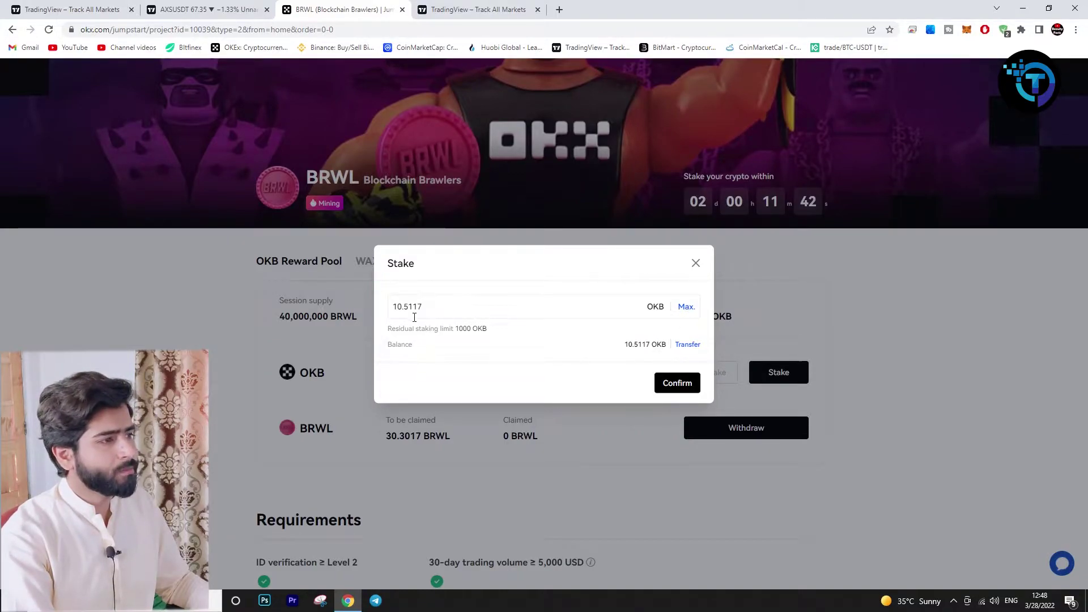
left_click_drag(399, 310, 502, 315)
left_click(674, 383)
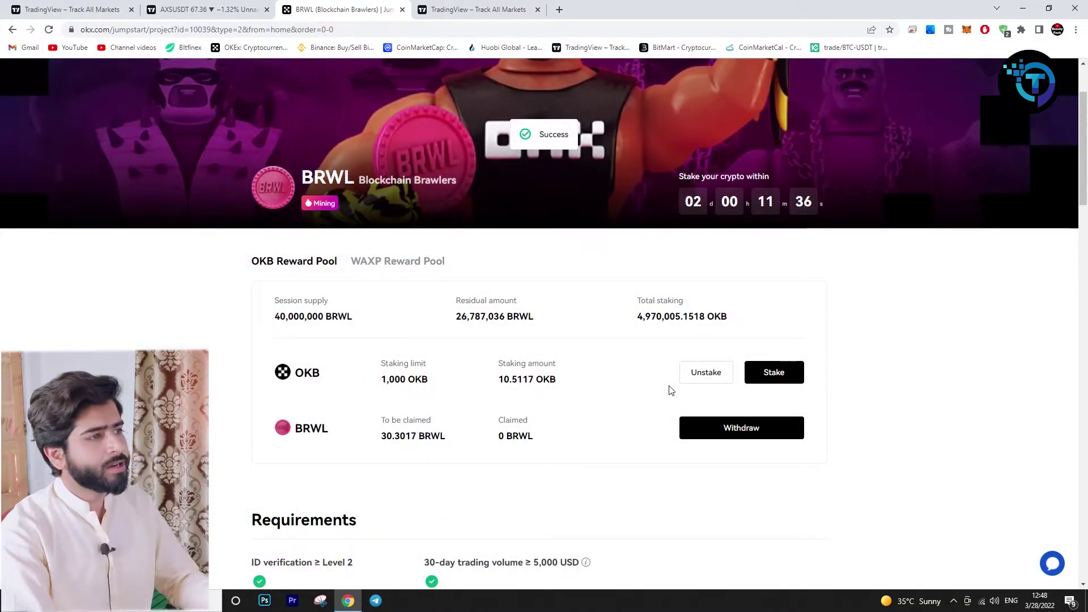
Review the OKB Reward Pool's staking amount, session supply and BRWL amount to be claimed
left_click_drag(553, 363, 539, 384)
left_click(369, 373)
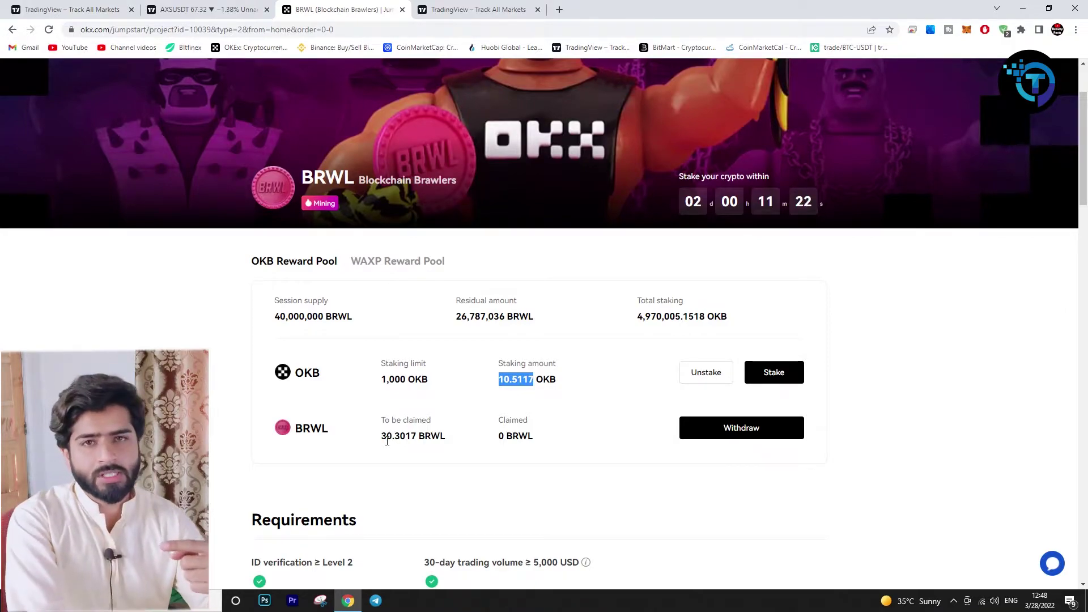
left_click(273, 322)
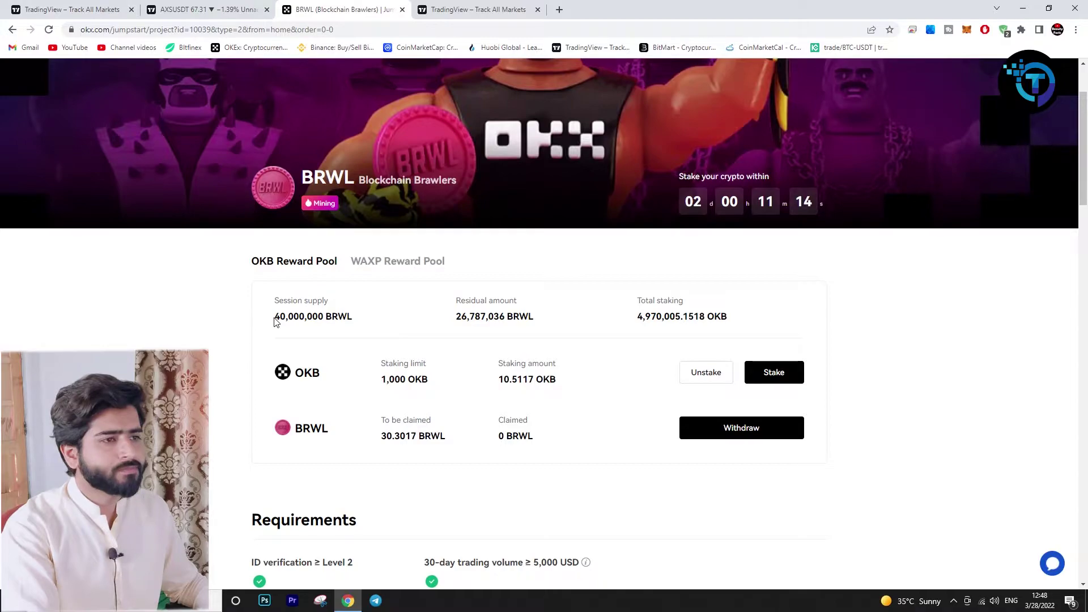
left_click_drag(272, 322, 329, 325)
left_click(329, 324)
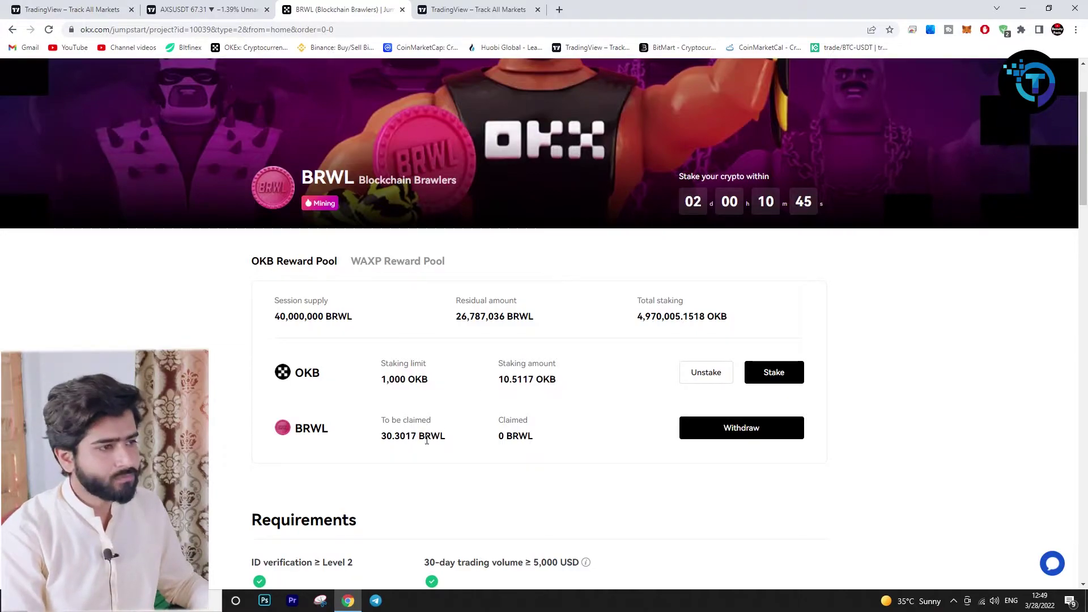
left_click_drag(381, 436, 400, 436)
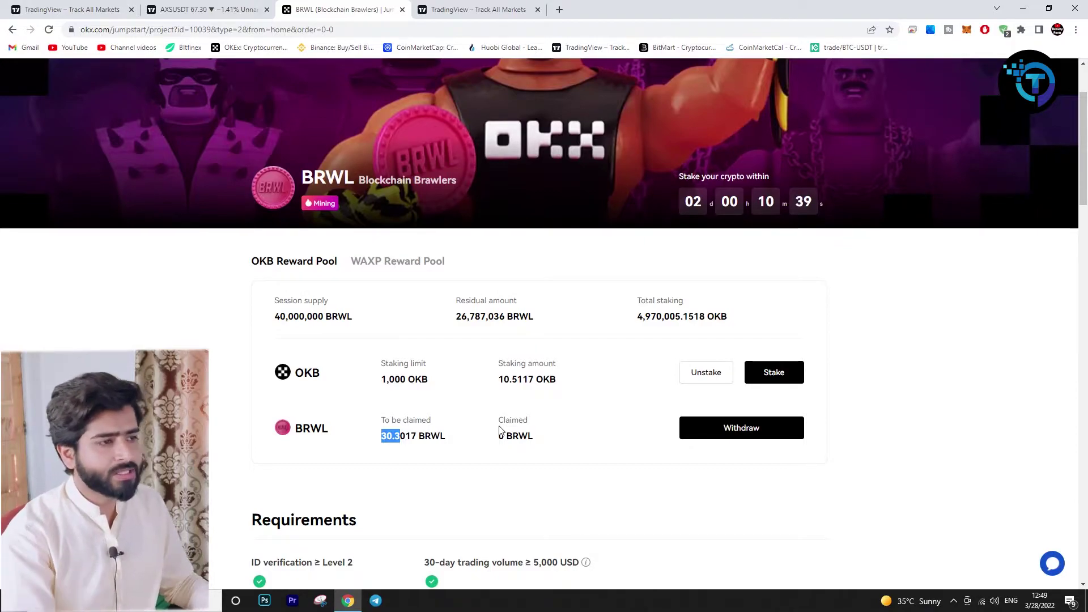
left_click_drag(510, 424, 388, 447)
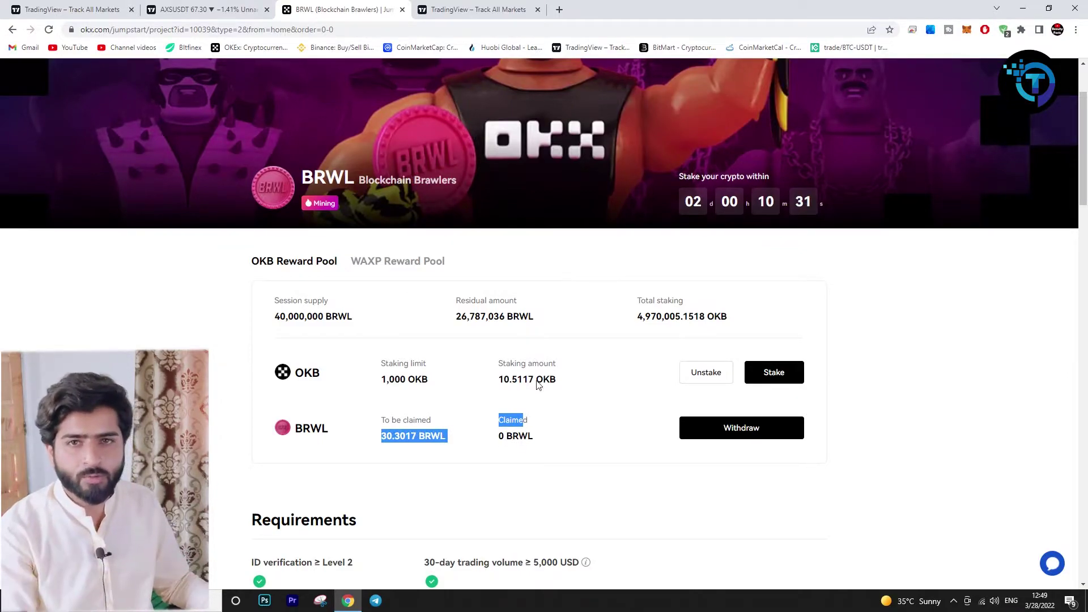
Switch to the WAXP Reward Pool and check its BRWL session supply
left_click(388, 263)
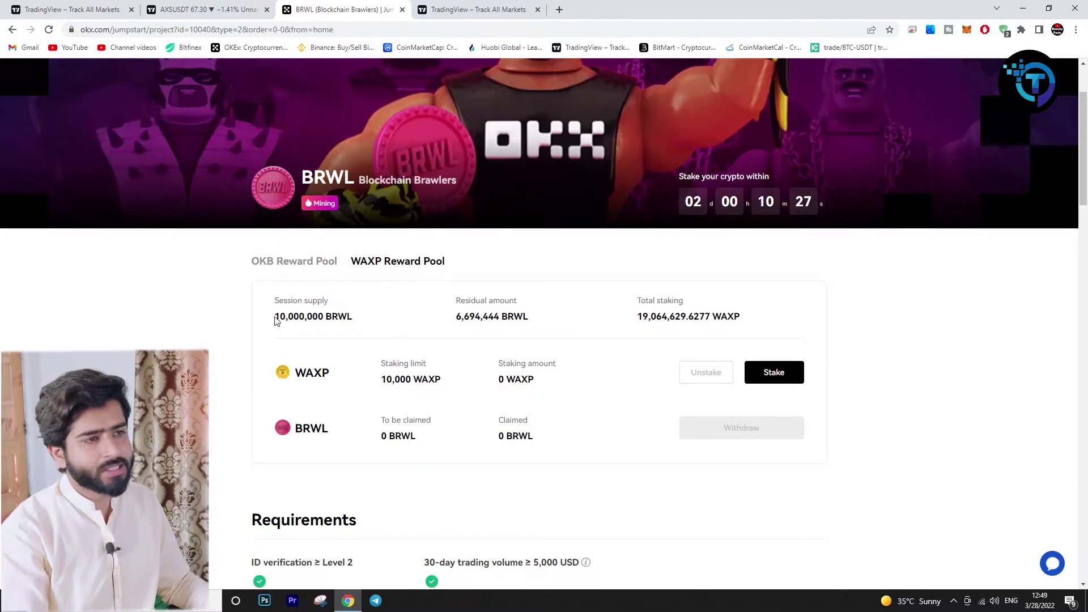
left_click_drag(275, 317, 325, 318)
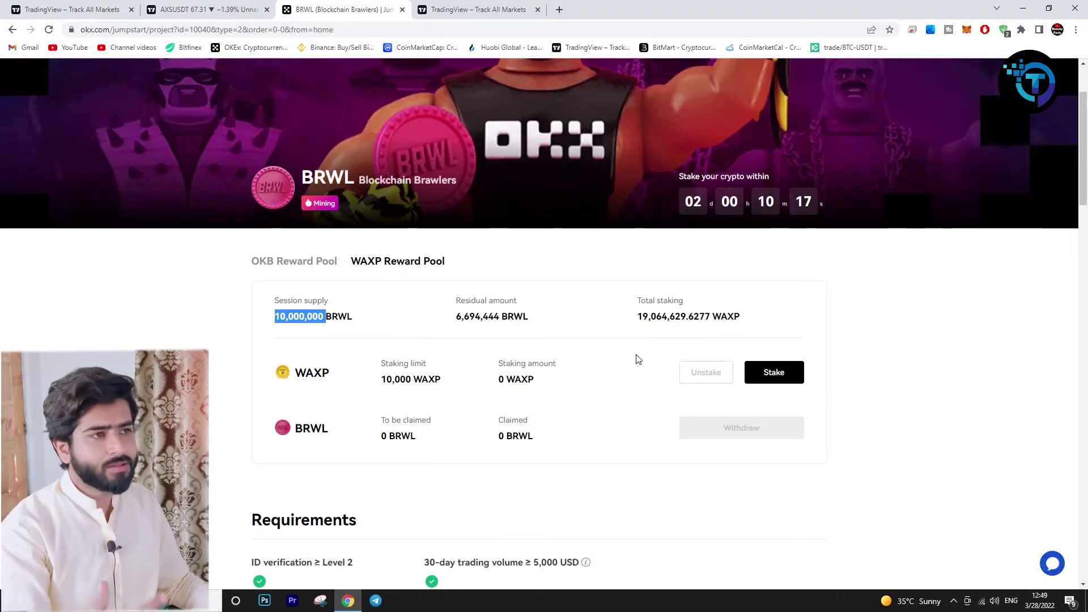
Return to the OKB Reward Pool to check the claimable BRWL, and view the Project info section
left_click(323, 263)
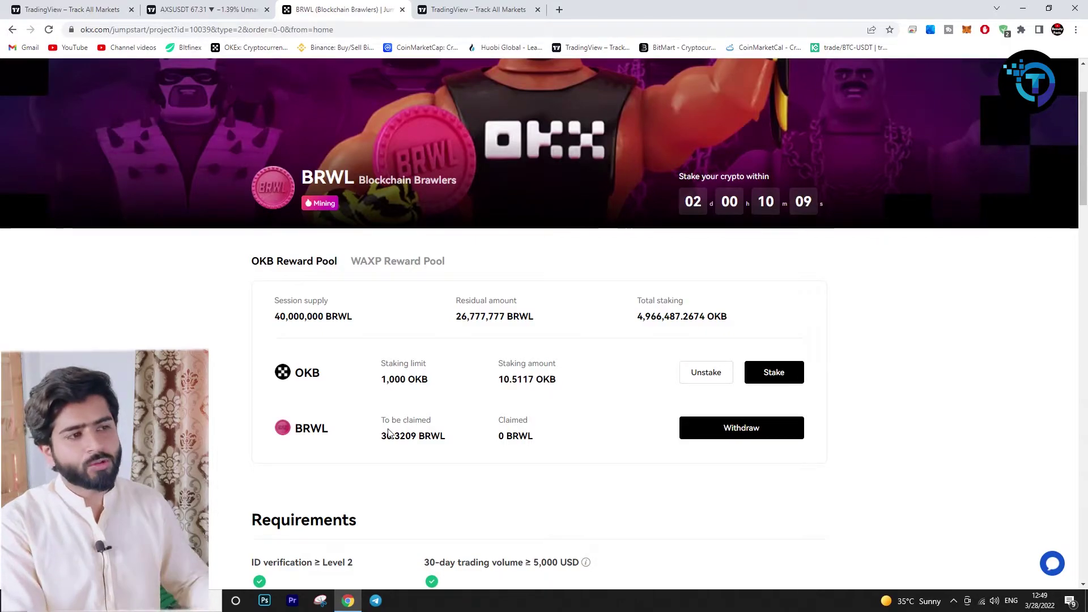
left_click_drag(381, 439, 435, 441)
left_click(712, 403)
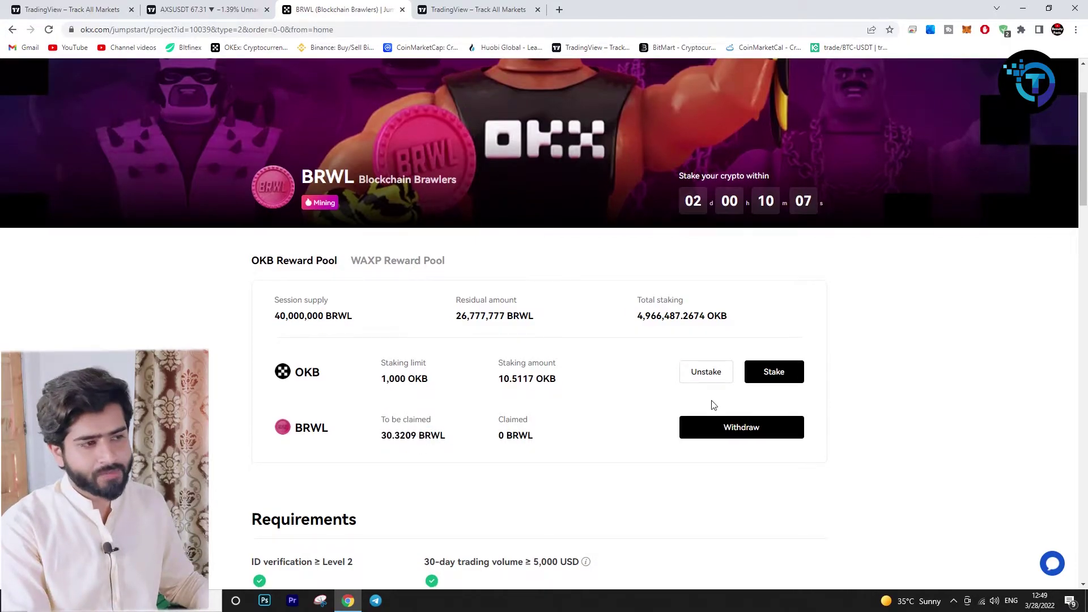
scroll(711, 403, "down", 3)
scroll(661, 350, "down", 13)
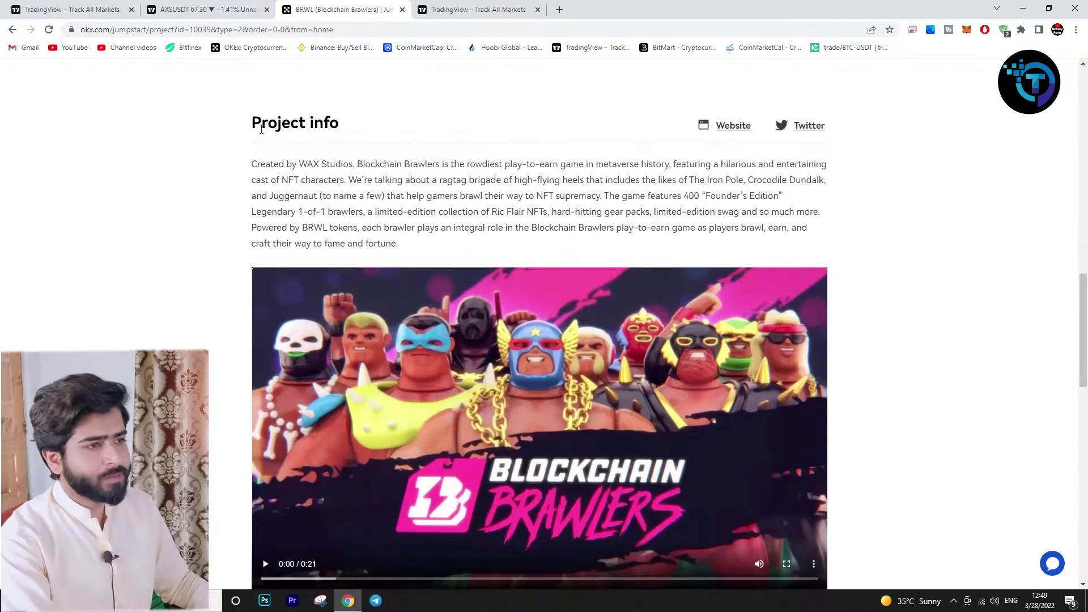
Go back to Jumpstart and open the previous ORB (KlayCity) token sale to check its session supply and token sale price
left_click(14, 30)
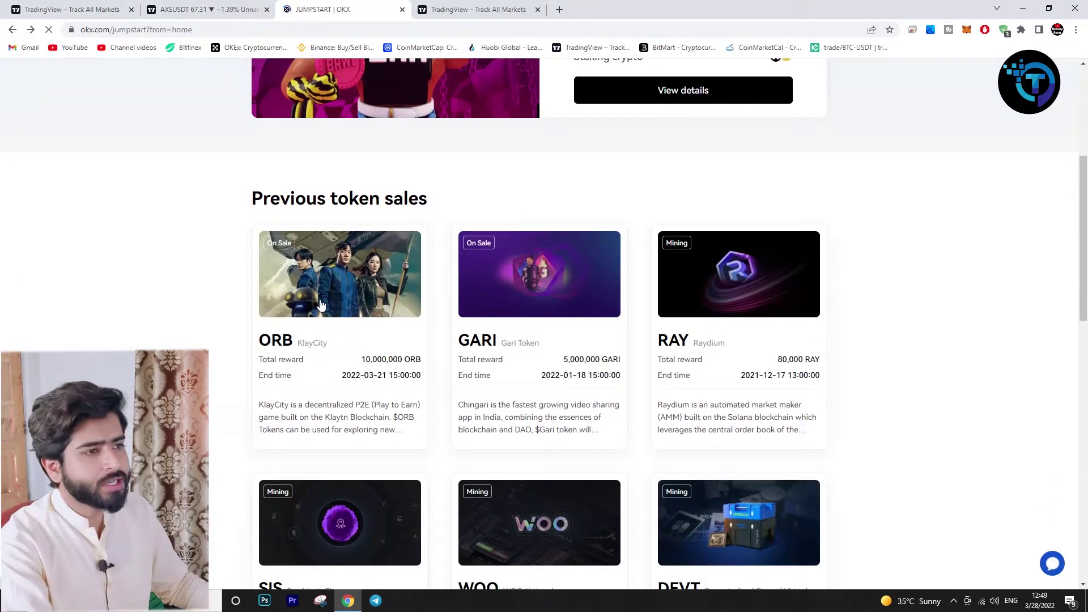
left_click(320, 305)
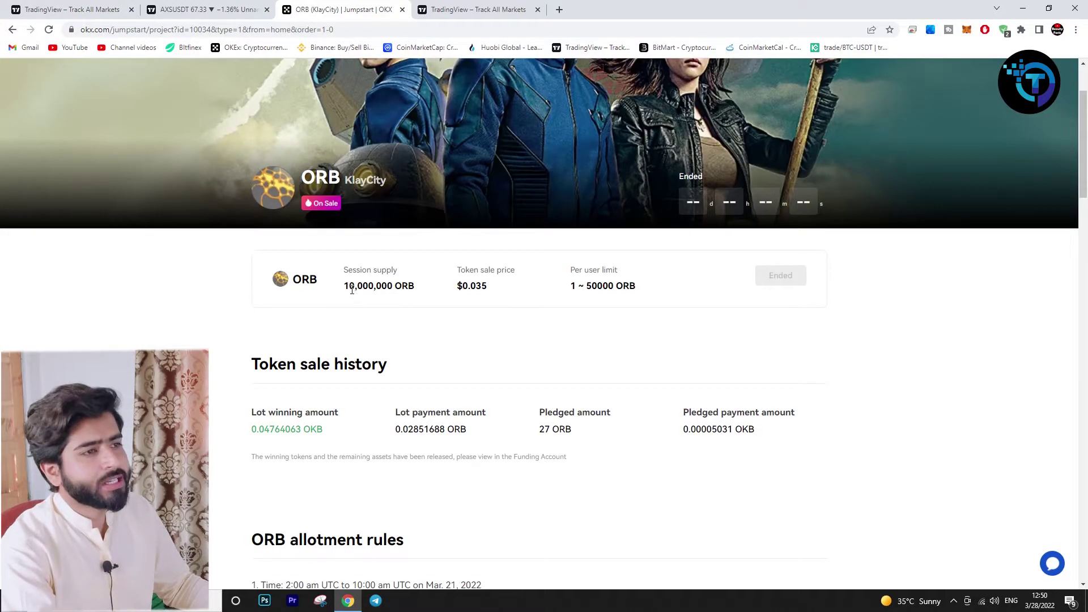
left_click_drag(350, 289, 396, 292)
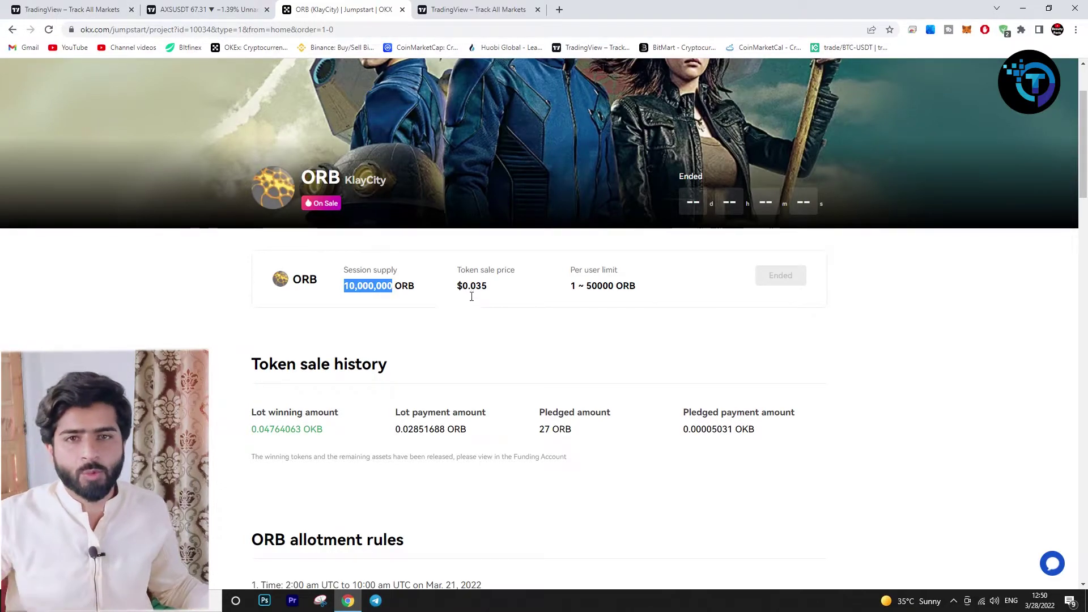
left_click_drag(464, 295, 489, 292)
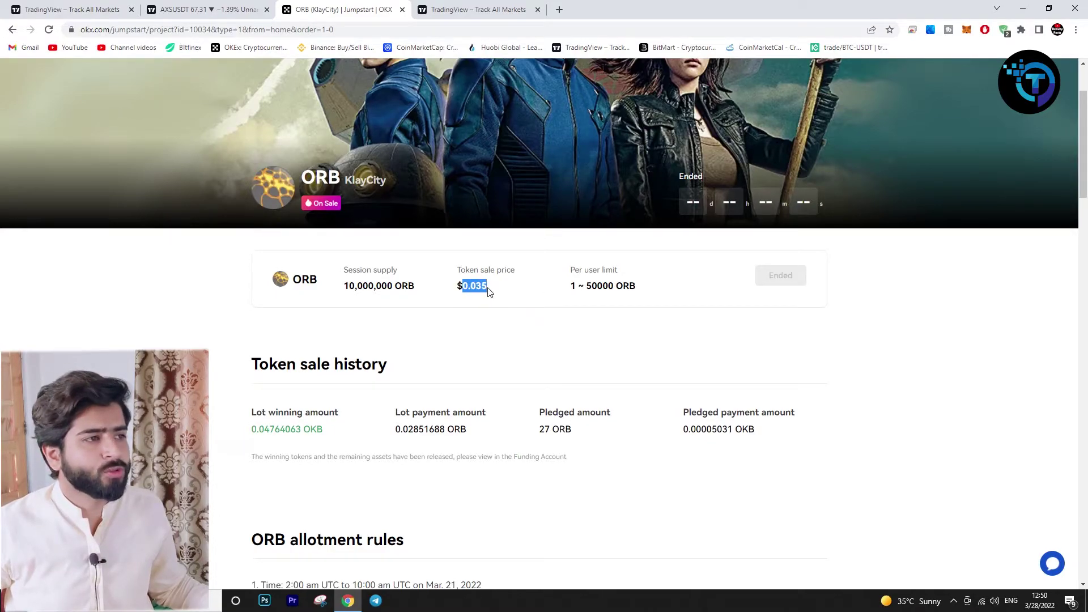